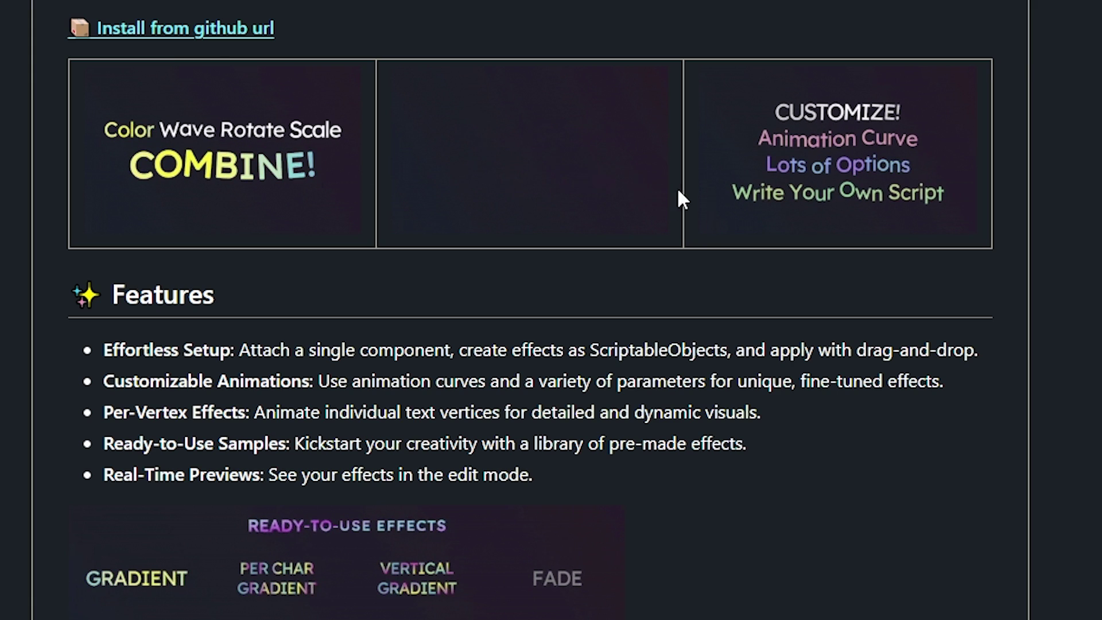
# Copy the Easy Text Effects repository's HTTPS clone URL from GitHub's Code panel.
pyautogui.scroll(-6, 872, 172)
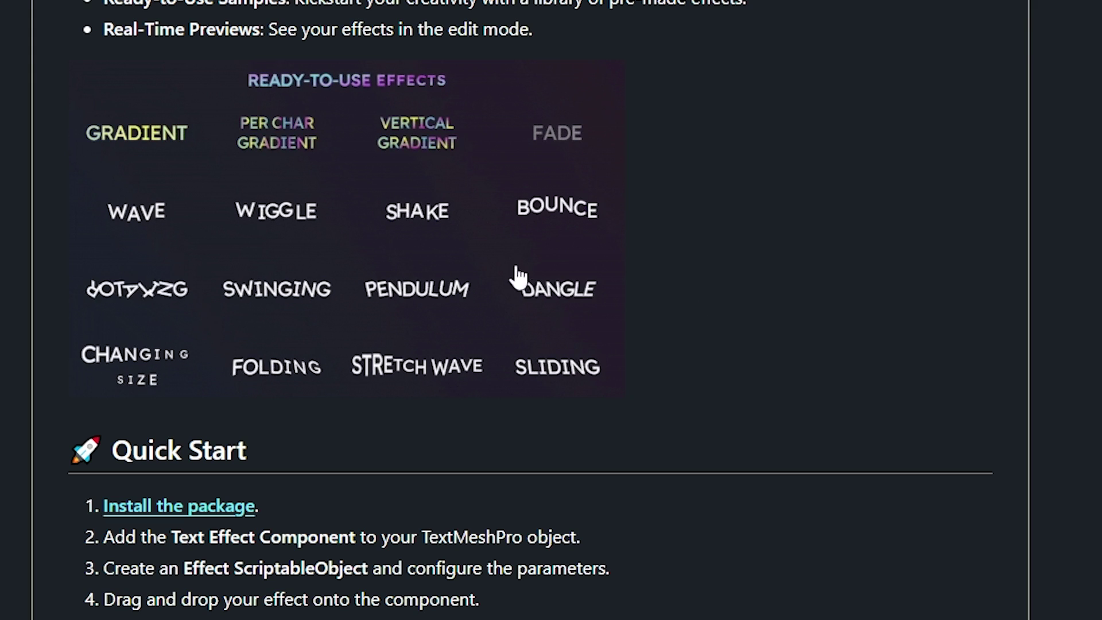
pyautogui.scroll(-10, 371, 295)
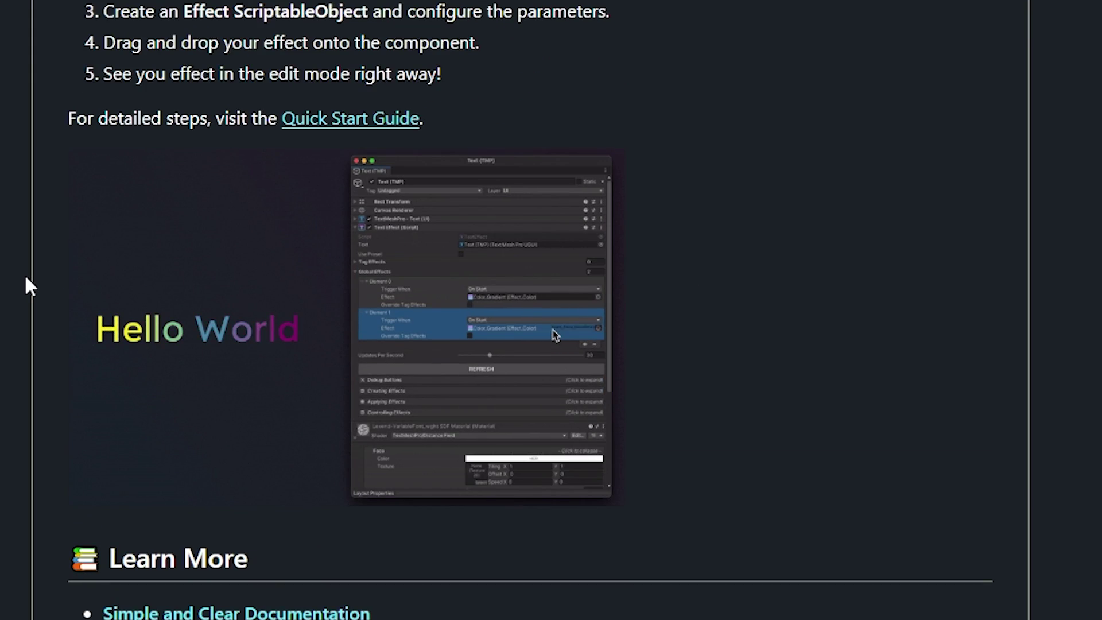
pyautogui.scroll(8, 25, 274)
pyautogui.scroll(-2, 25, 273)
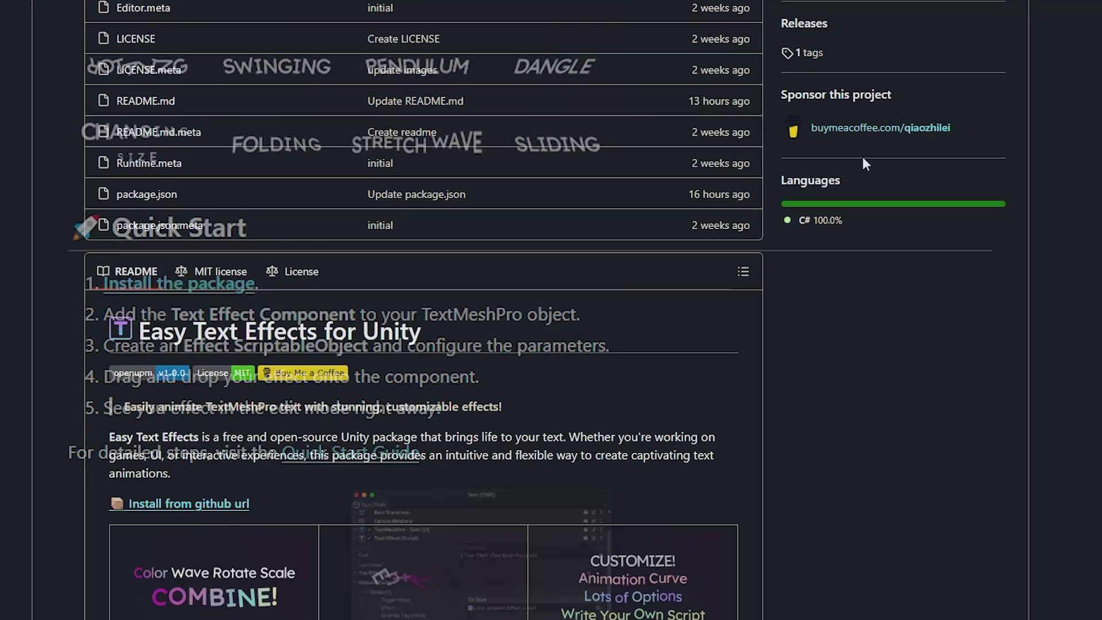
pyautogui.scroll(7, 340, 157)
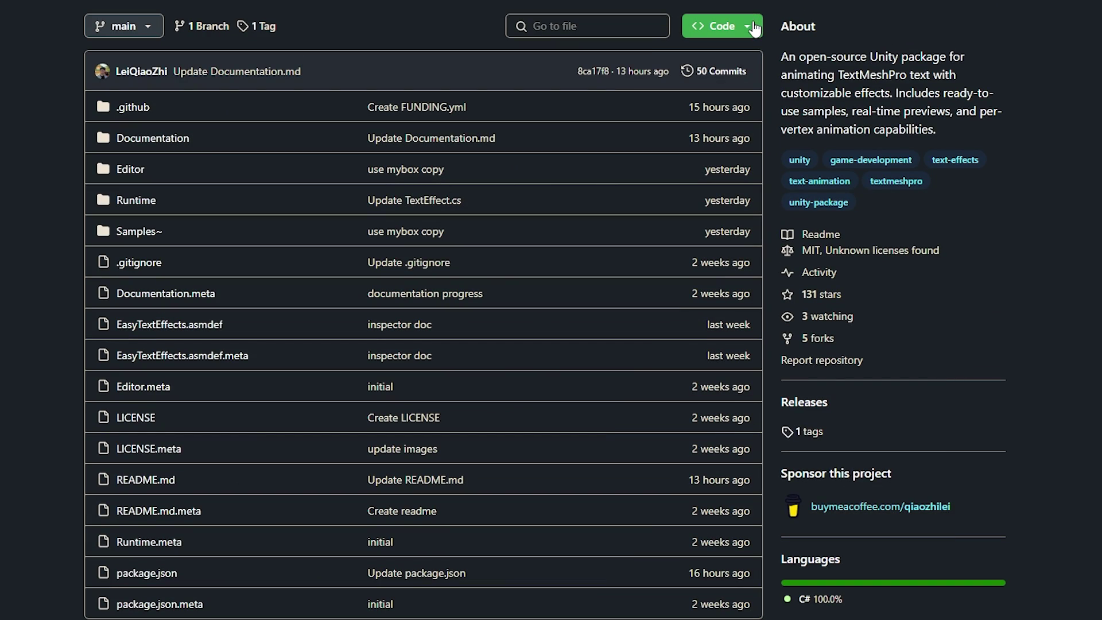
pyautogui.click(747, 29)
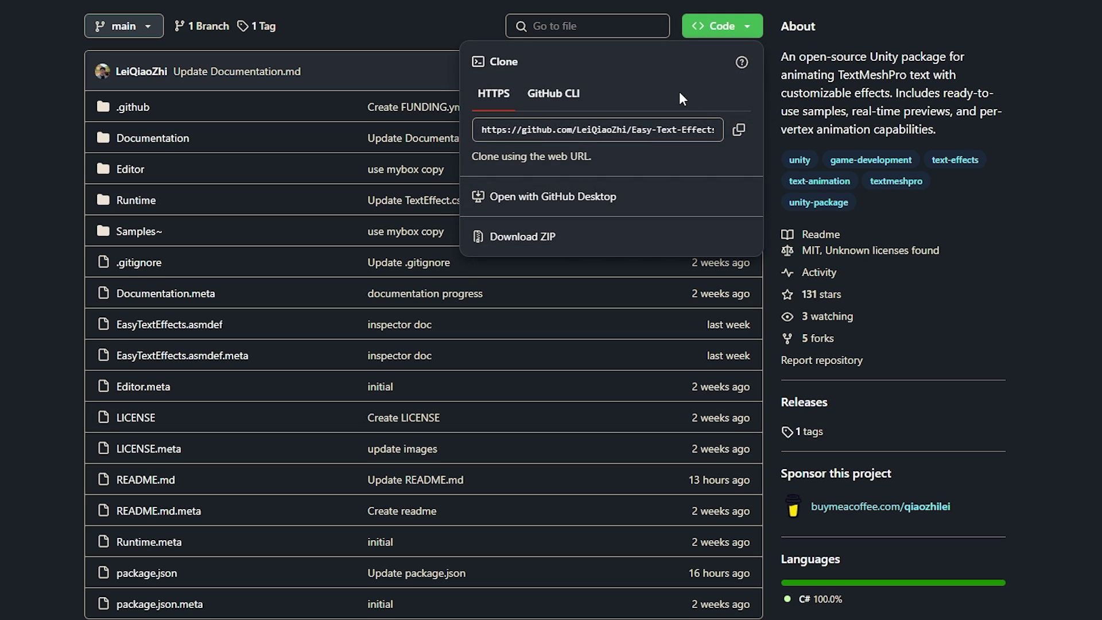
pyautogui.click(739, 130)
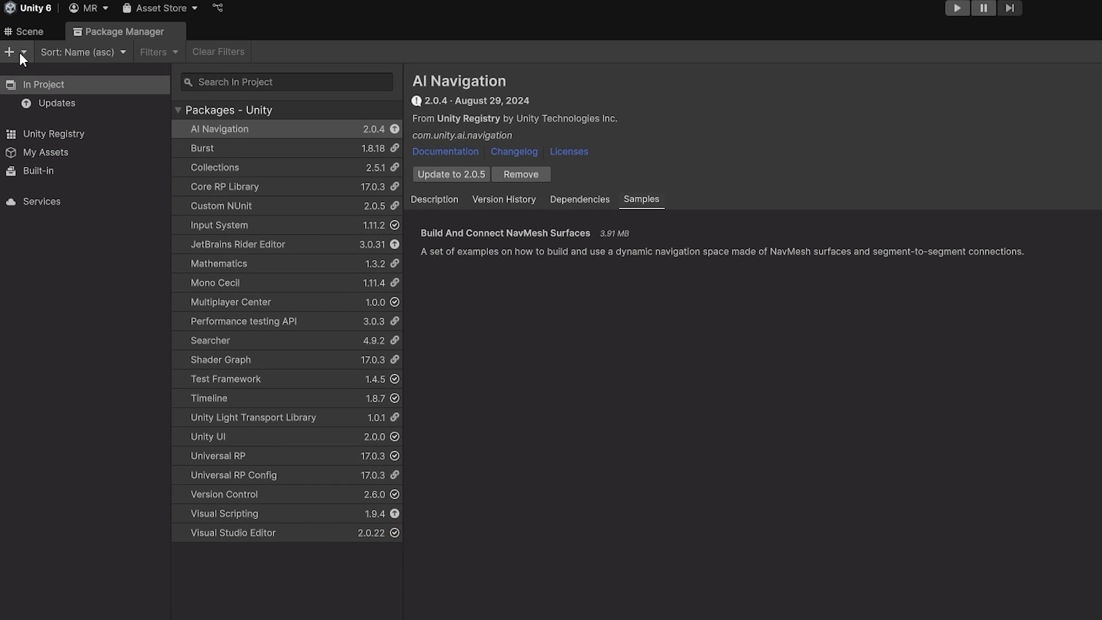
# Install Easy Text Effects 1.0.0 in Package Manager from the pasted Git URL.
pyautogui.click(15, 51)
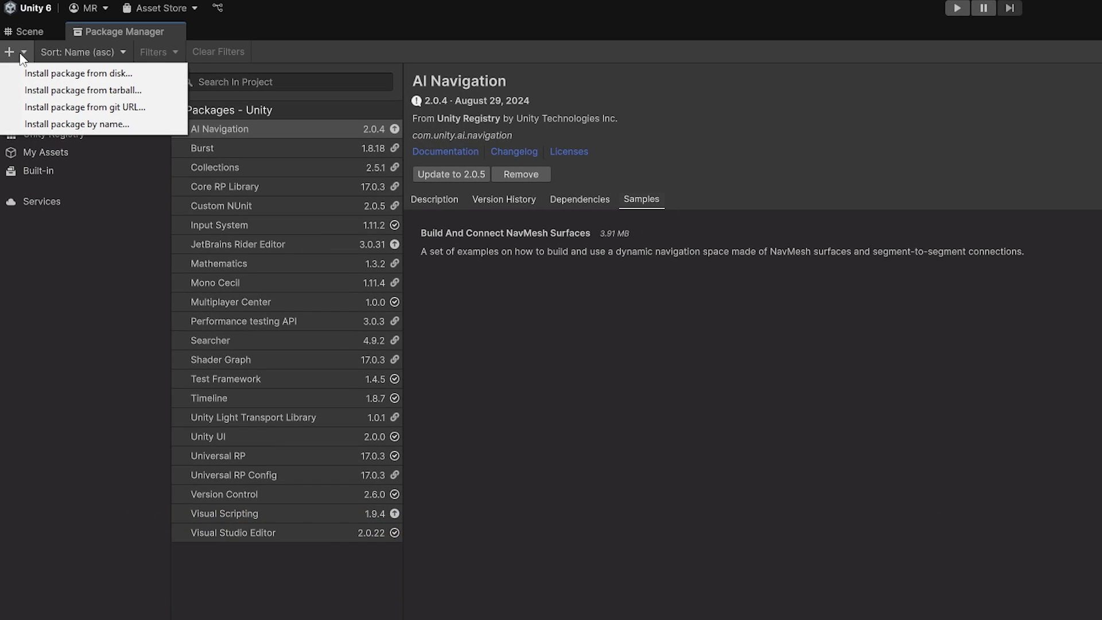
pyautogui.click(85, 107)
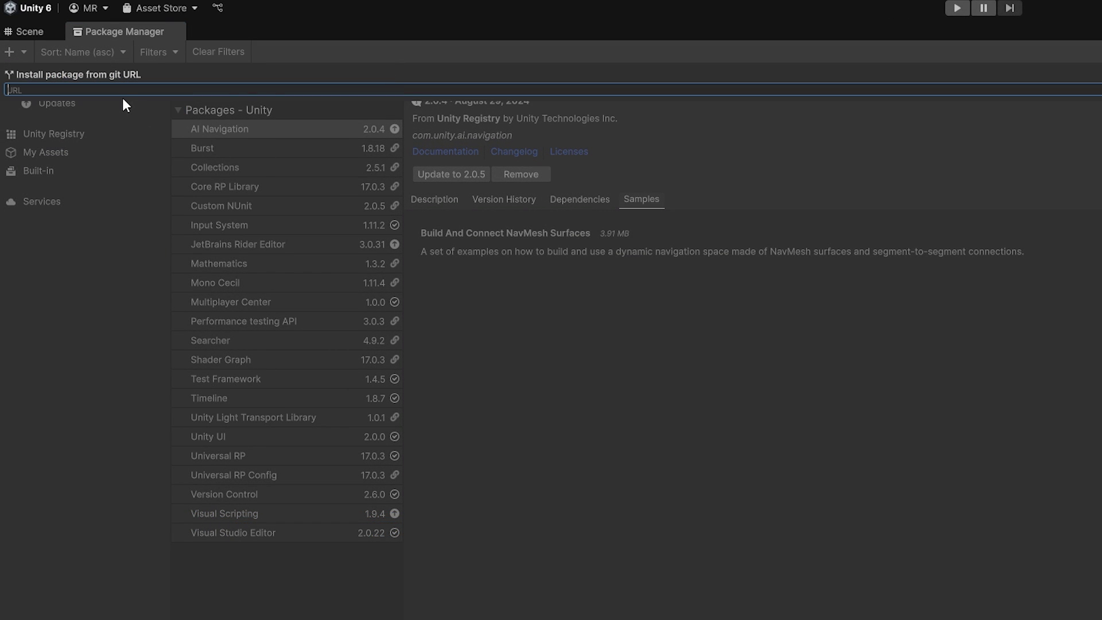
pyautogui.hotkey('ctrl', 'v')
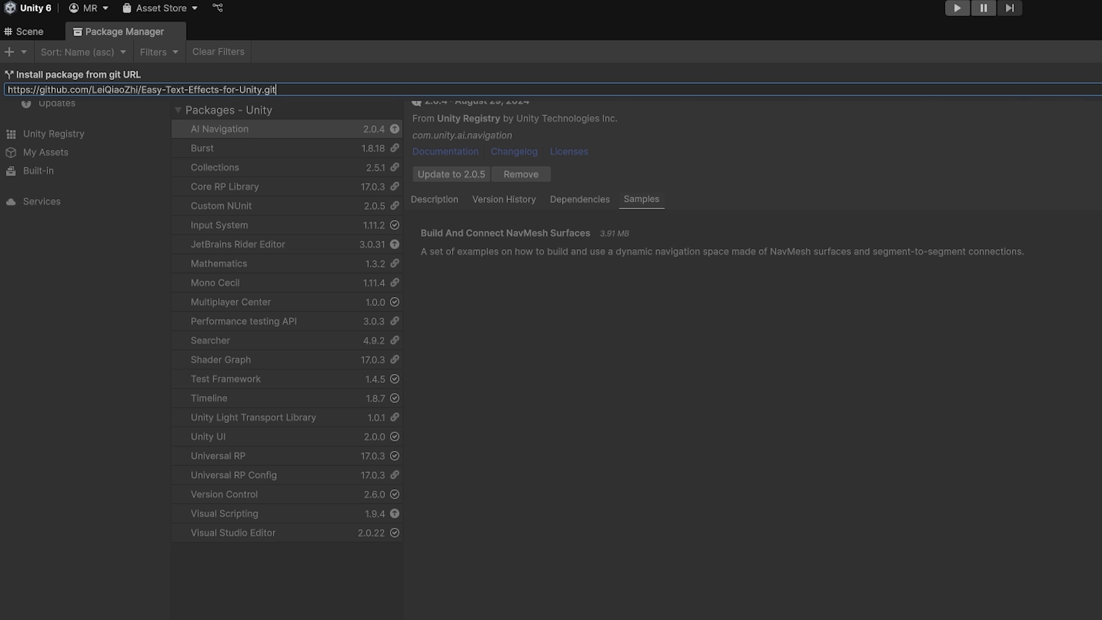
pyautogui.press('Return')
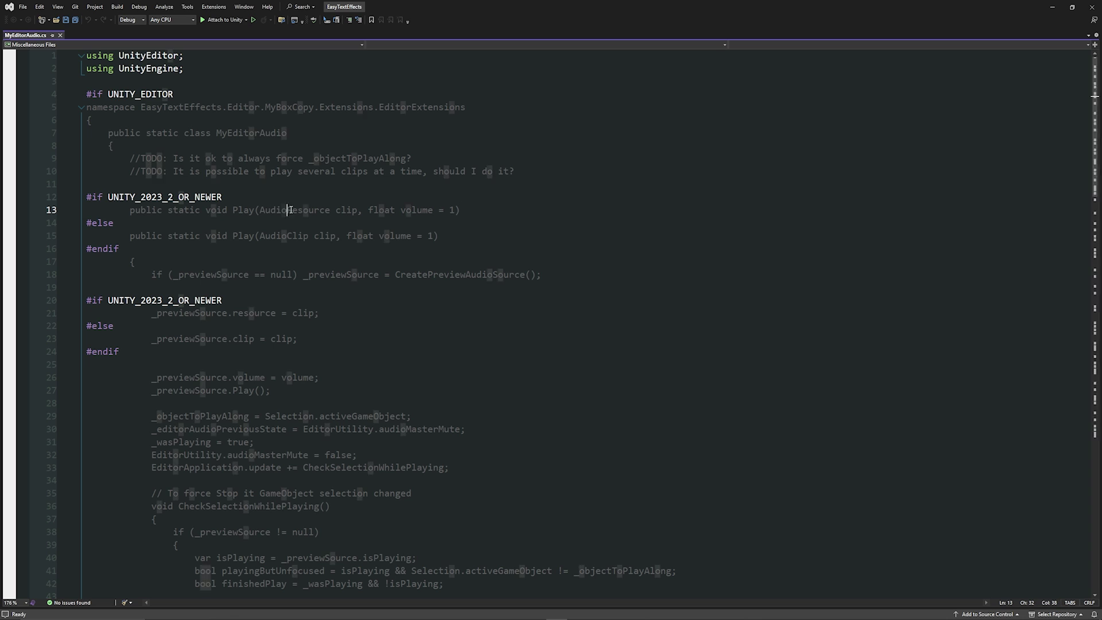
# Add 'using UnityEngine.Audio;' as a new line 3 in MyEditorAudio.cs.
pyautogui.click(316, 210)
pyautogui.click(213, 68)
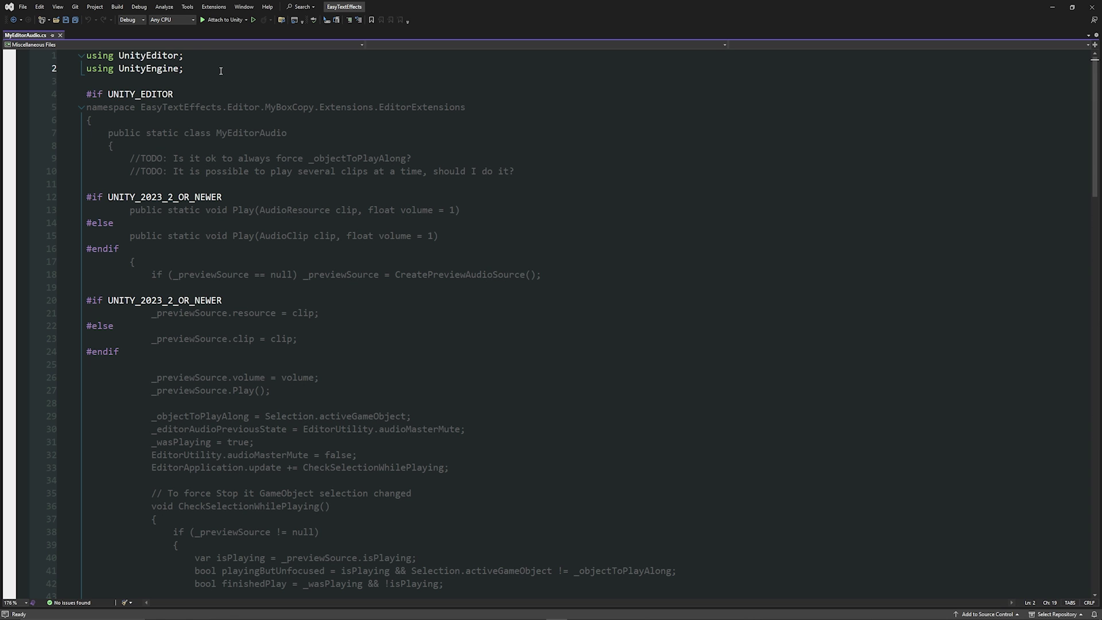
pyautogui.press('Return')
pyautogui.write('using UnityEngine')
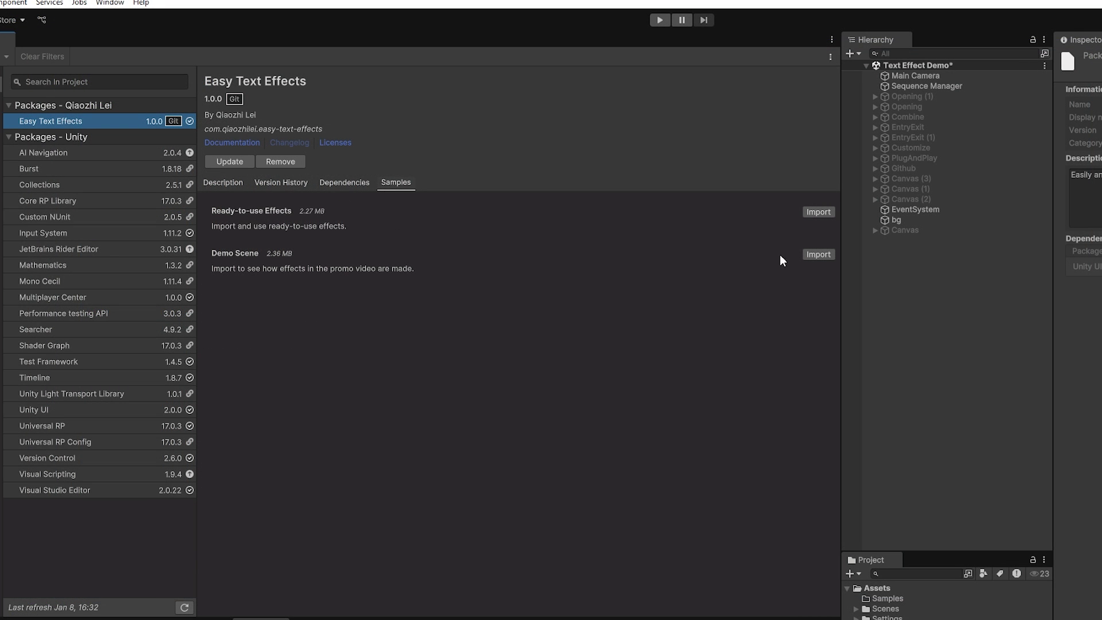
# Import the Demo Scene sample and browse the Ready-to-use Effects assets such as PerVertex_Sliding.
pyautogui.click(817, 256)
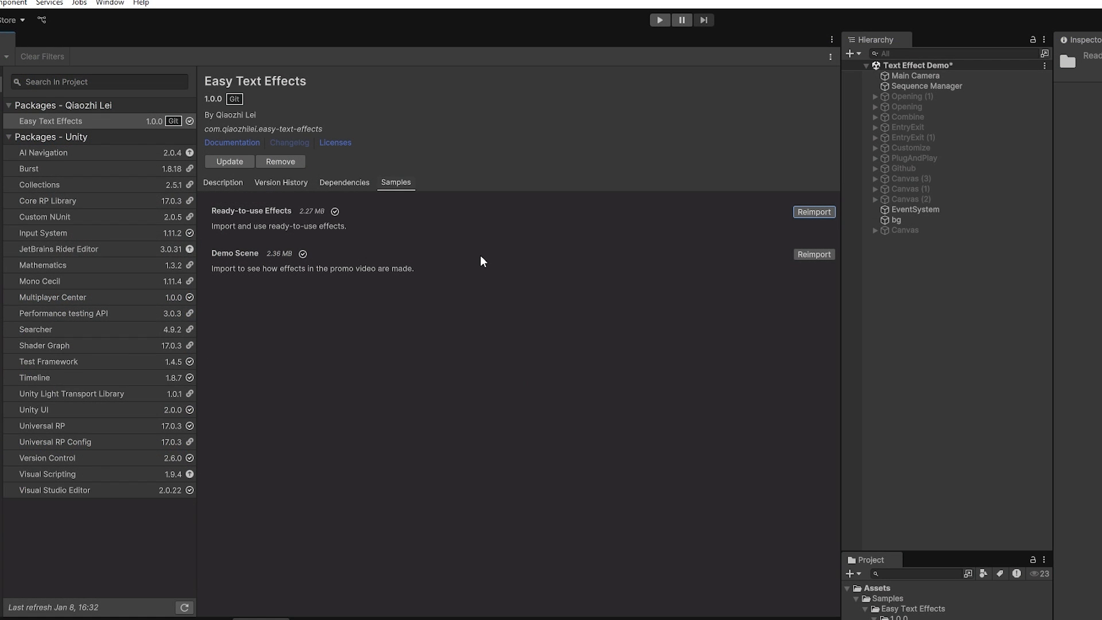
pyautogui.click(689, 468)
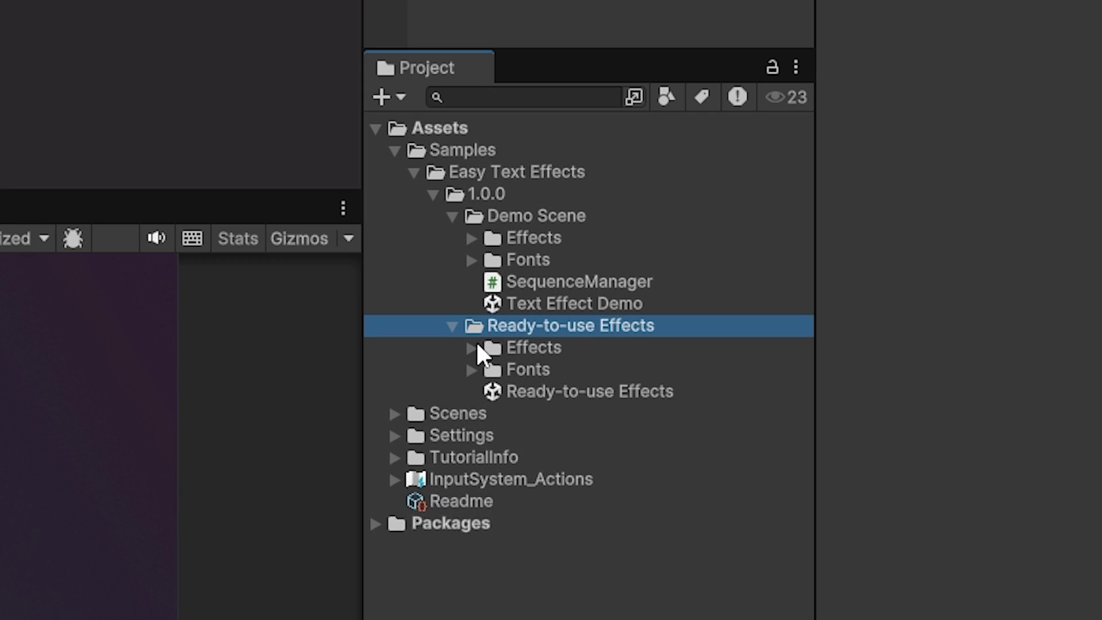
pyautogui.click(472, 348)
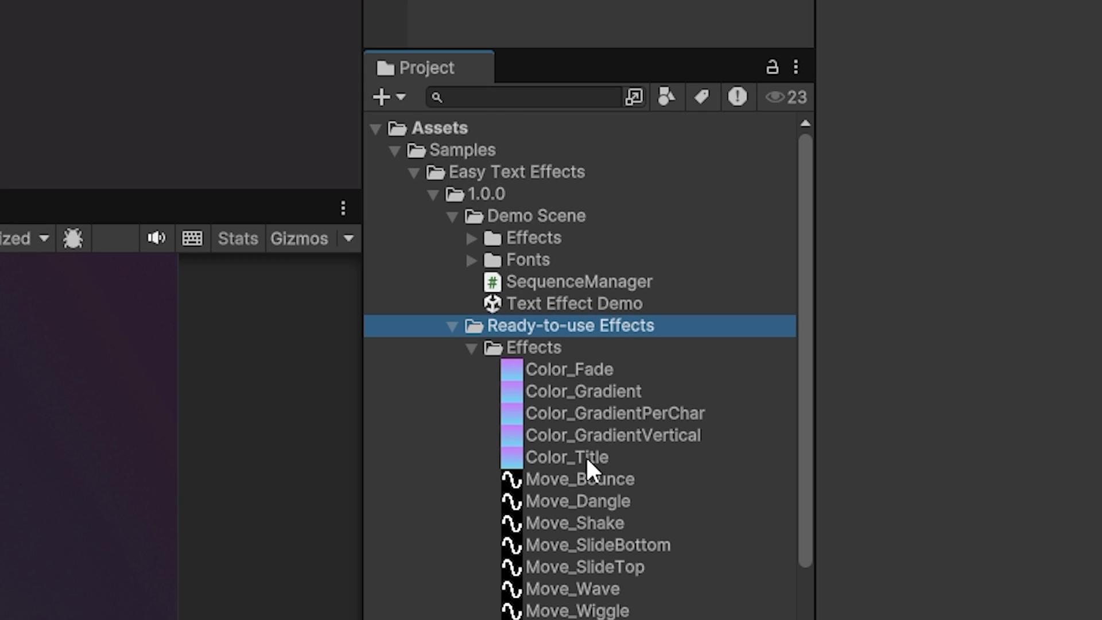
pyautogui.scroll(-5, 587, 462)
pyautogui.click(587, 430)
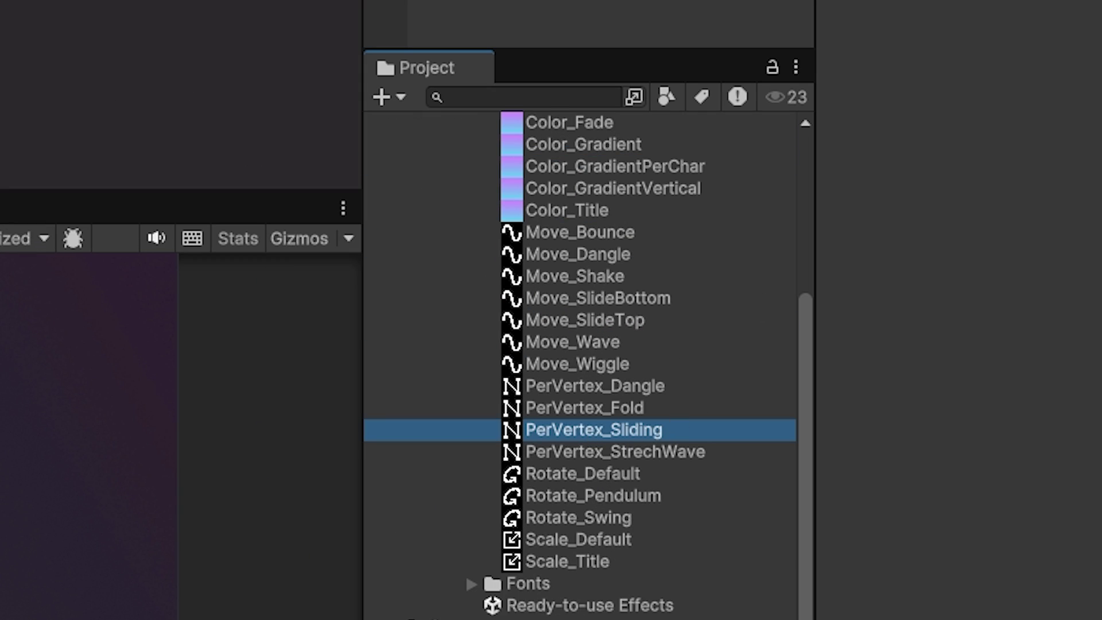
pyautogui.scroll(5, 516, 406)
pyautogui.click(472, 348)
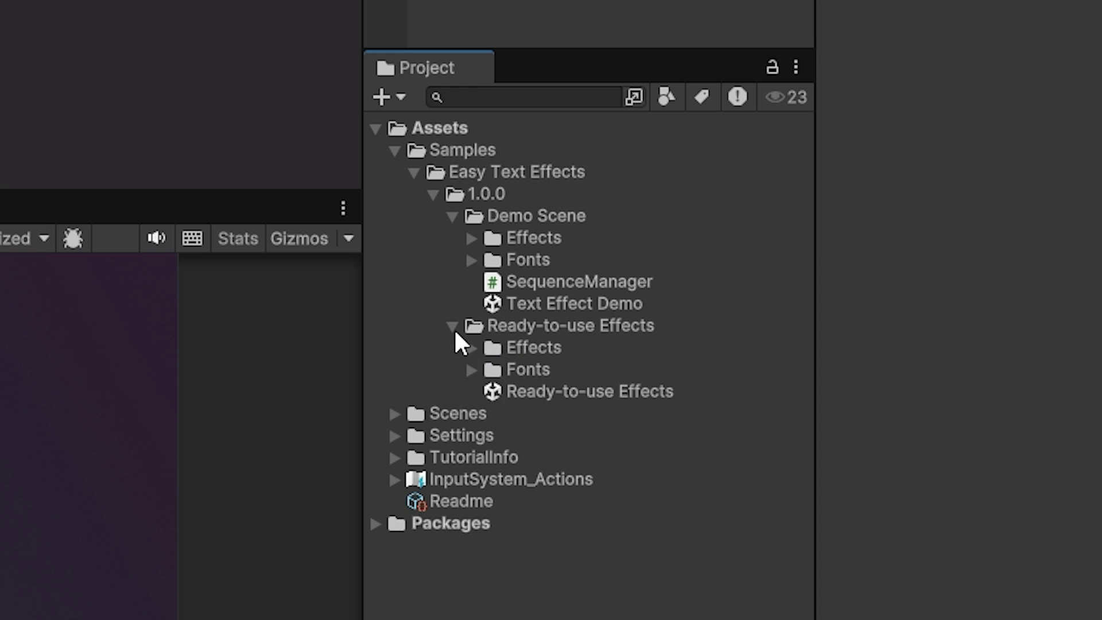
pyautogui.click(453, 326)
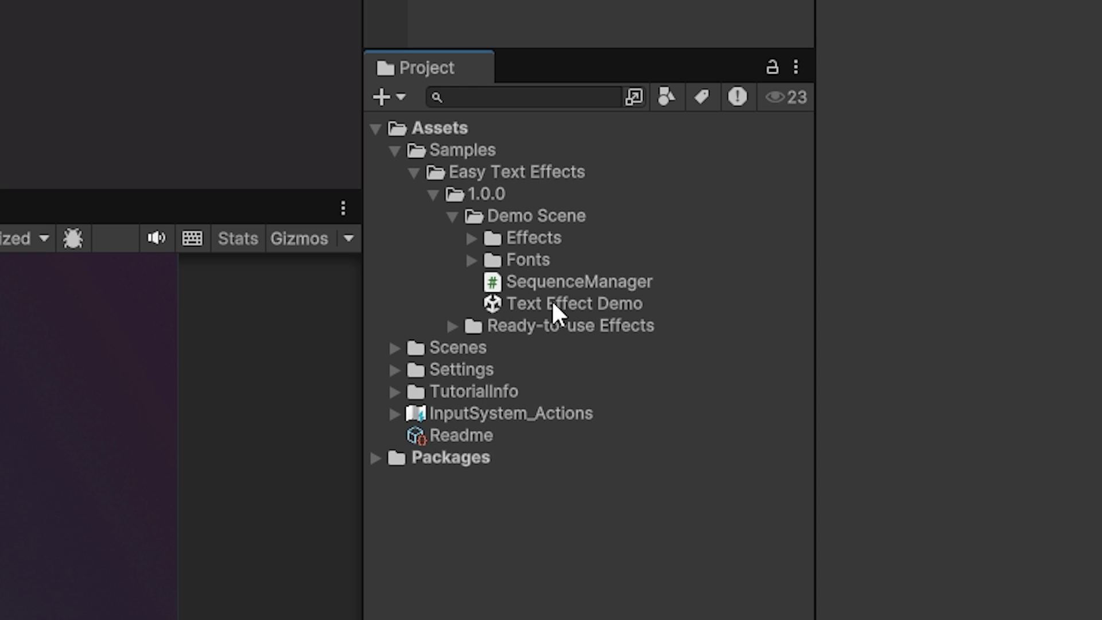
# Open the Text Effect Demo scene and move the TextMeshPro importer window to the centre.
pyautogui.click(591, 305)
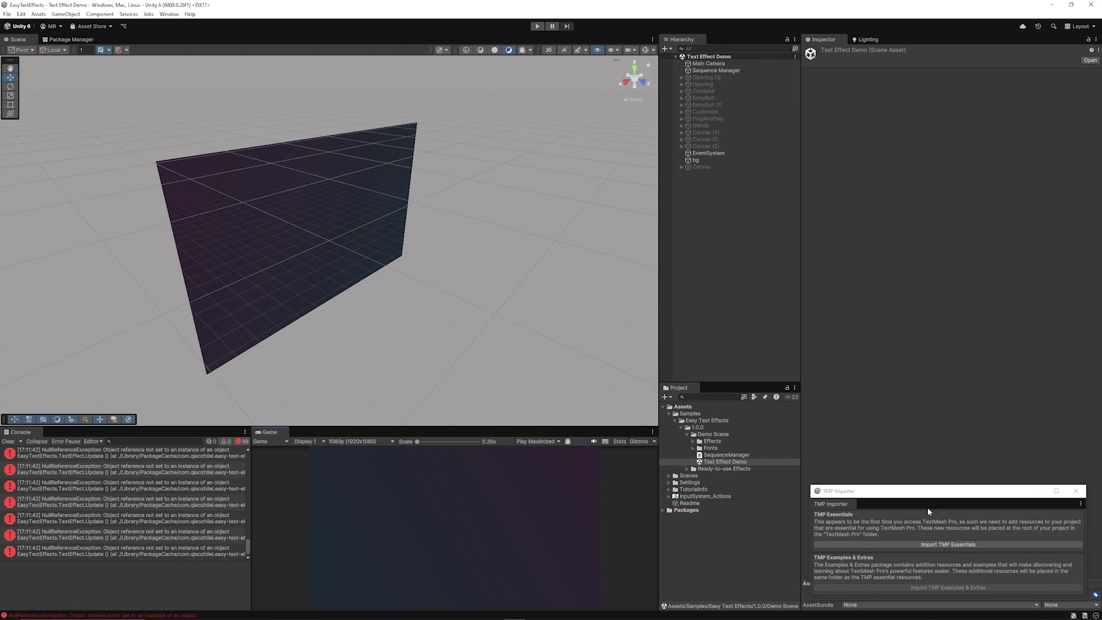
pyautogui.moveTo(737, 327); pyautogui.dragTo(390, 243)
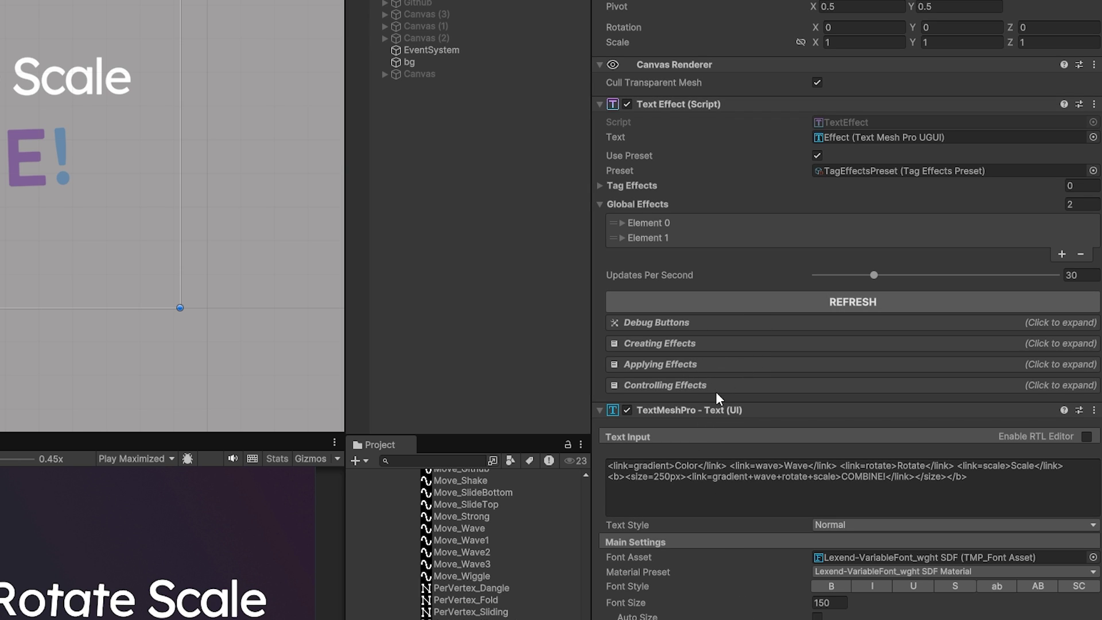
pyautogui.click(687, 386)
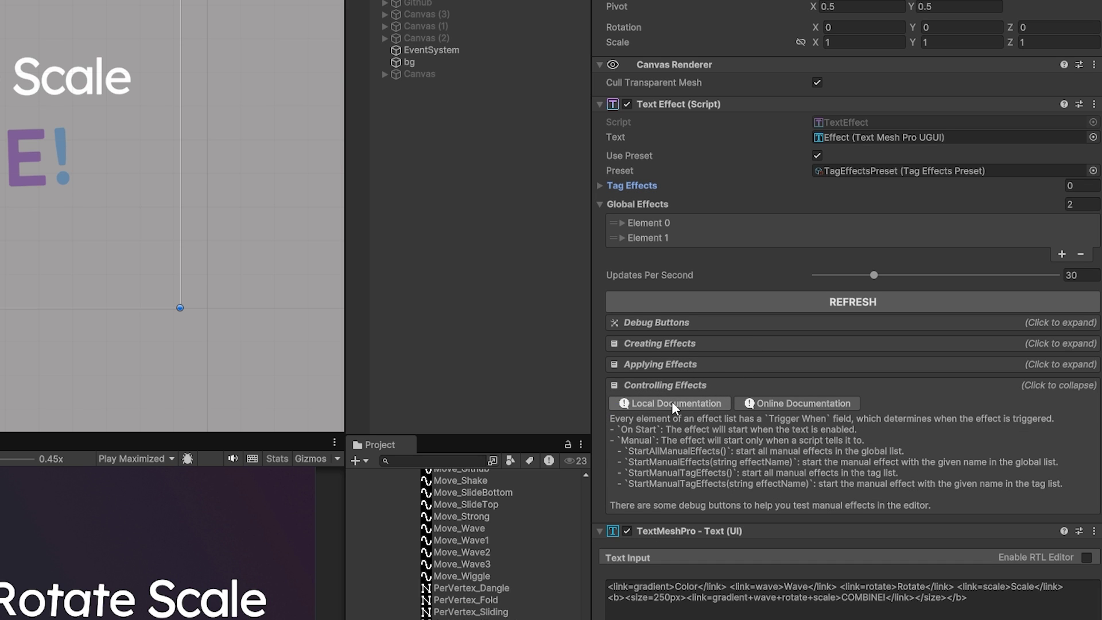
pyautogui.click(669, 386)
pyautogui.click(663, 363)
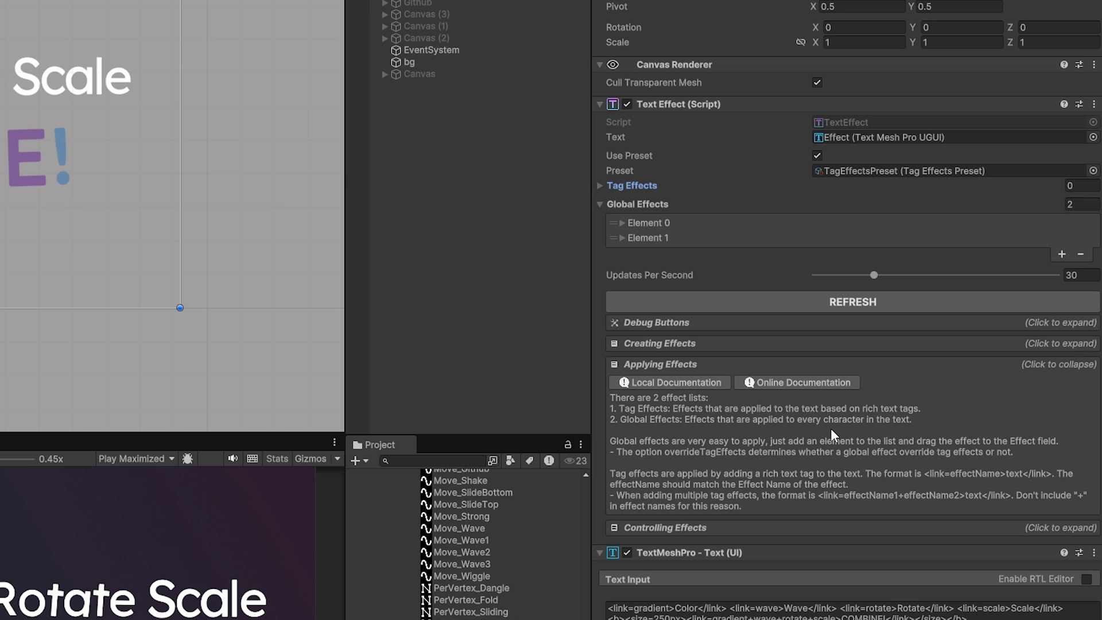
pyautogui.click(637, 203)
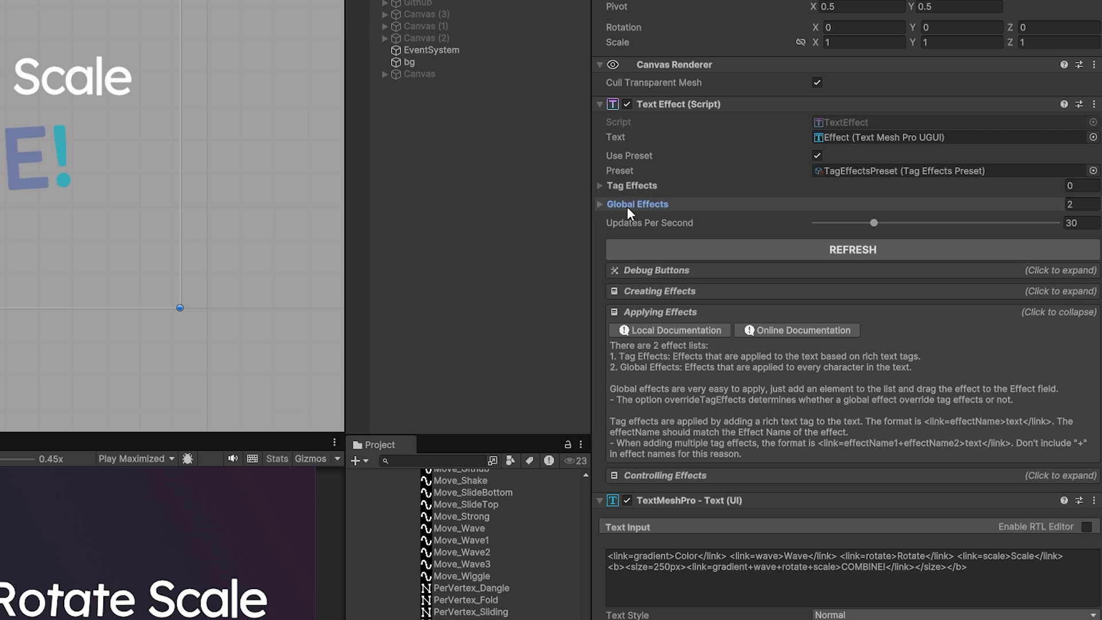
pyautogui.click(682, 311)
pyautogui.click(668, 291)
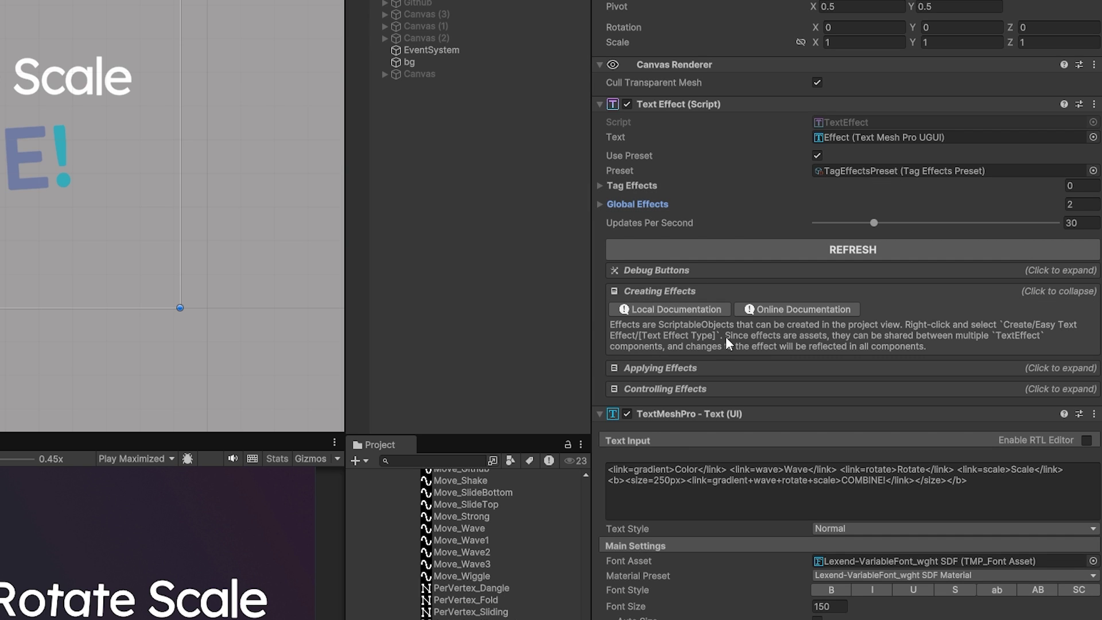
pyautogui.click(673, 292)
pyautogui.click(670, 269)
pyautogui.click(649, 269)
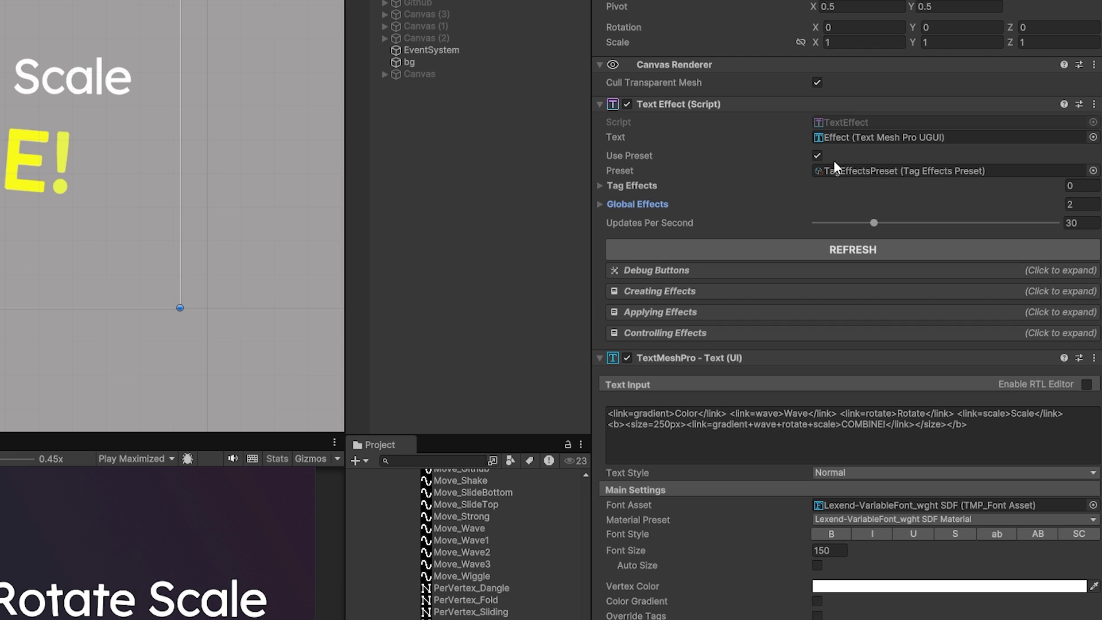
pyautogui.click(659, 206)
pyautogui.click(659, 206)
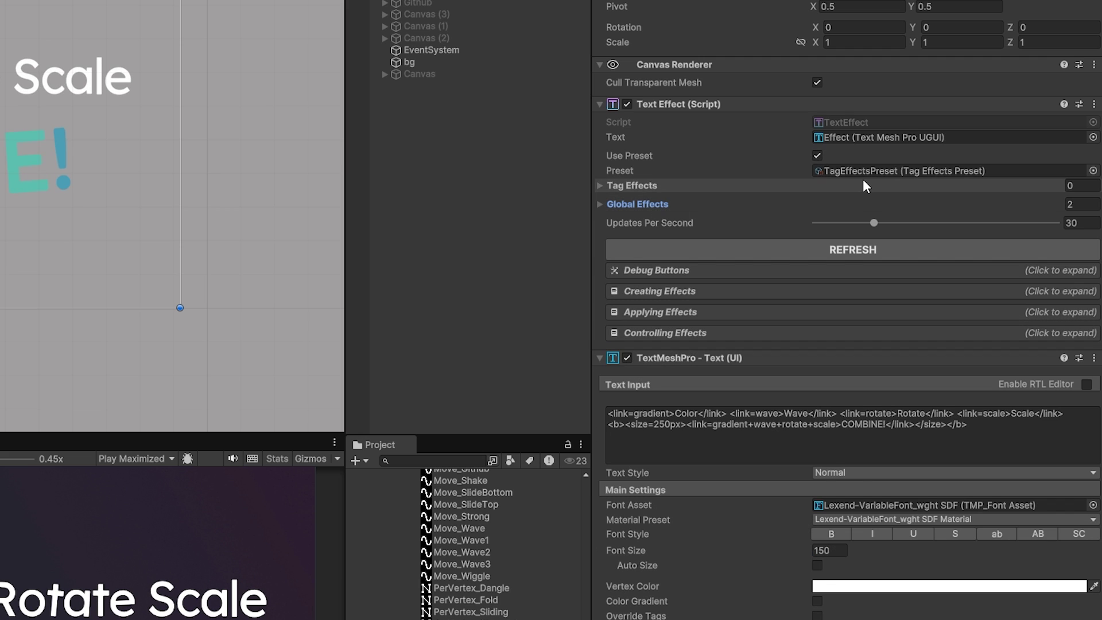
pyautogui.click(866, 170)
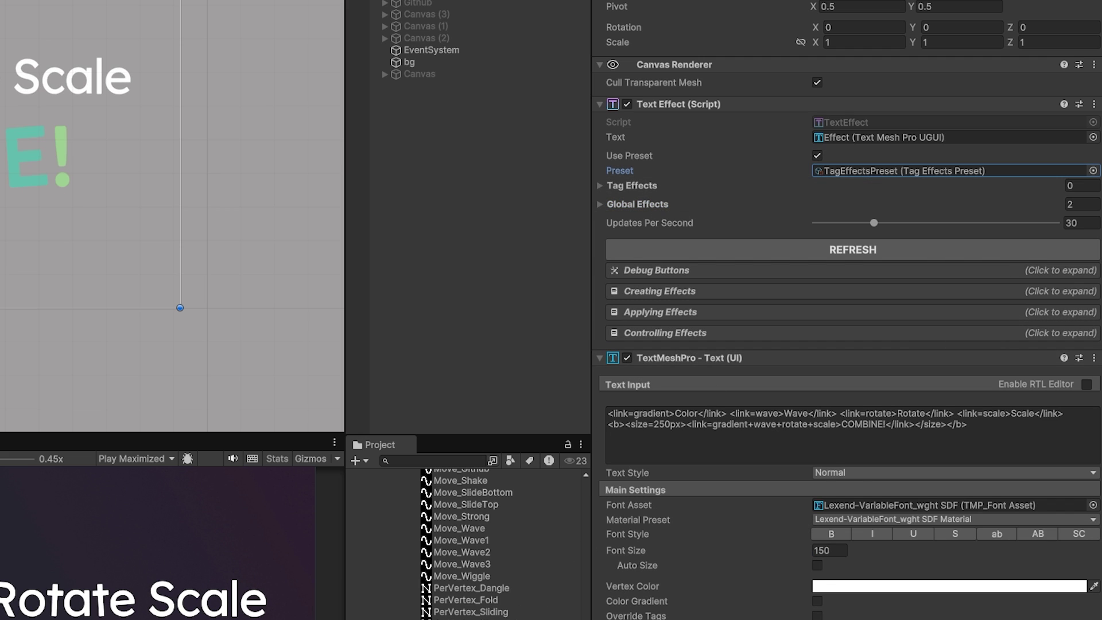
# Inspect TagEffectsPreset's color tag effects, then reselect the Effect text object.
pyautogui.doubleClick(865, 170)
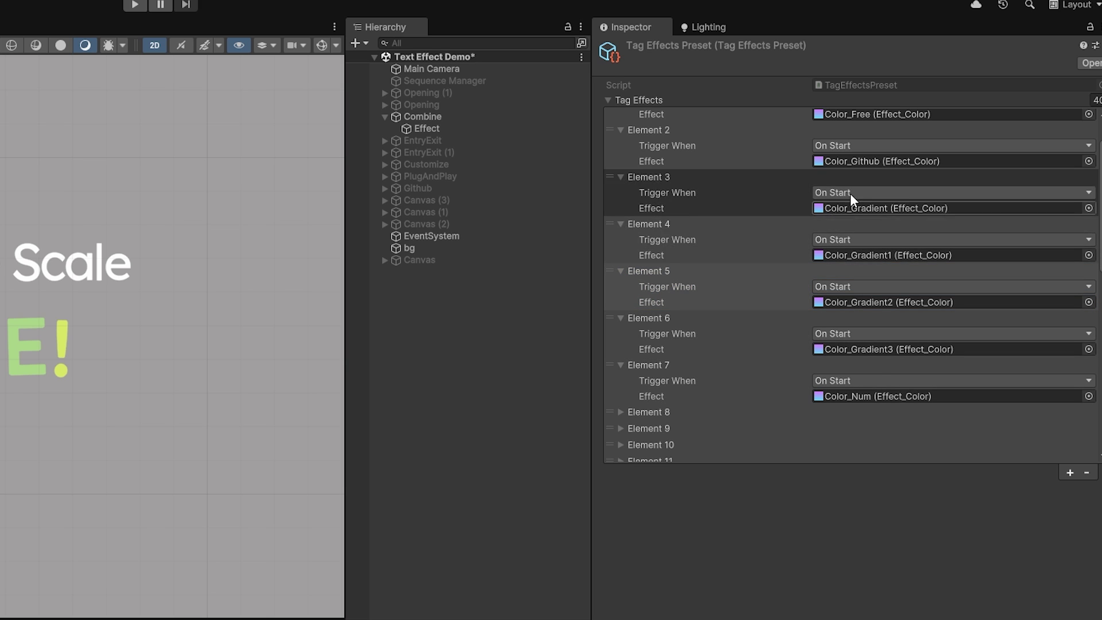
pyautogui.click(457, 129)
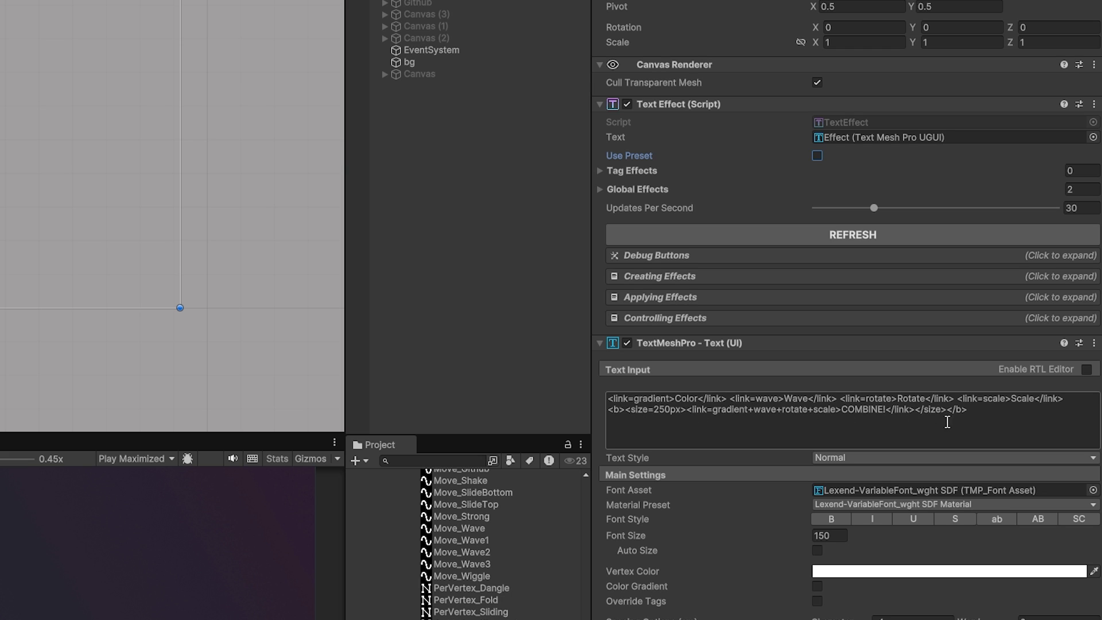
# Replace the text with MY NEW TEXT and remove both Global Effects elements.
pyautogui.click(1006, 419)
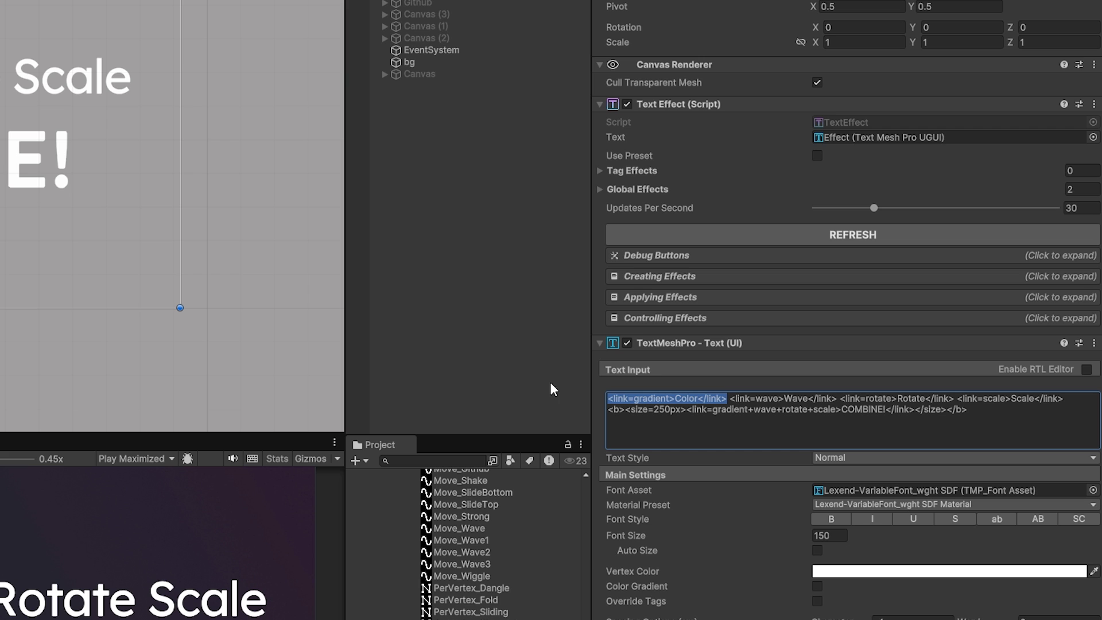
pyautogui.hotkey('ctrl', 'a')
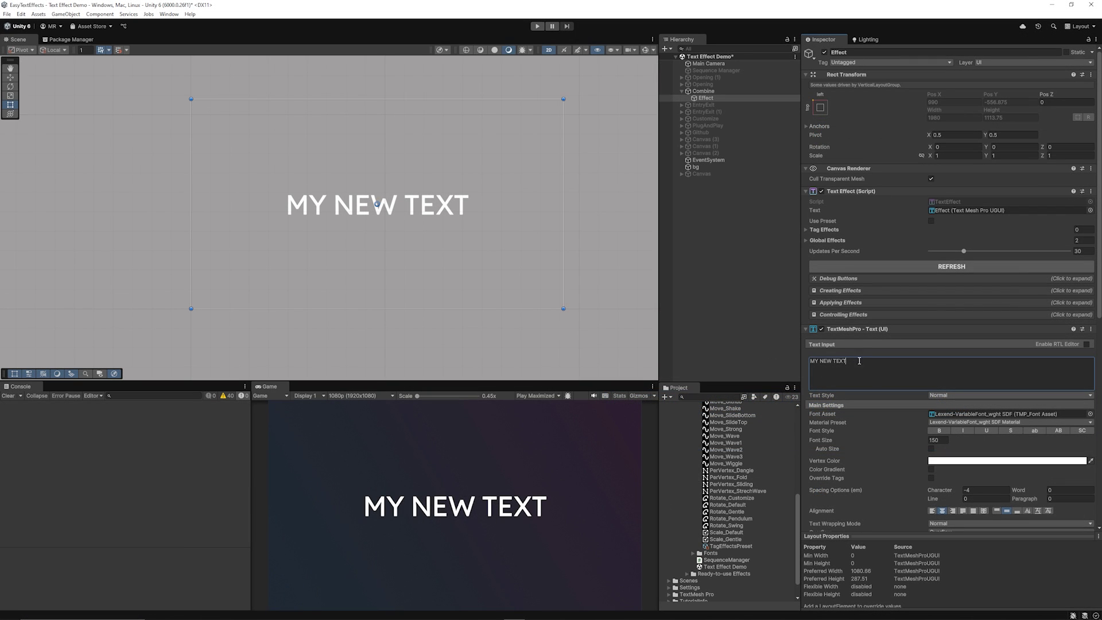
pyautogui.click(833, 241)
pyautogui.click(861, 250)
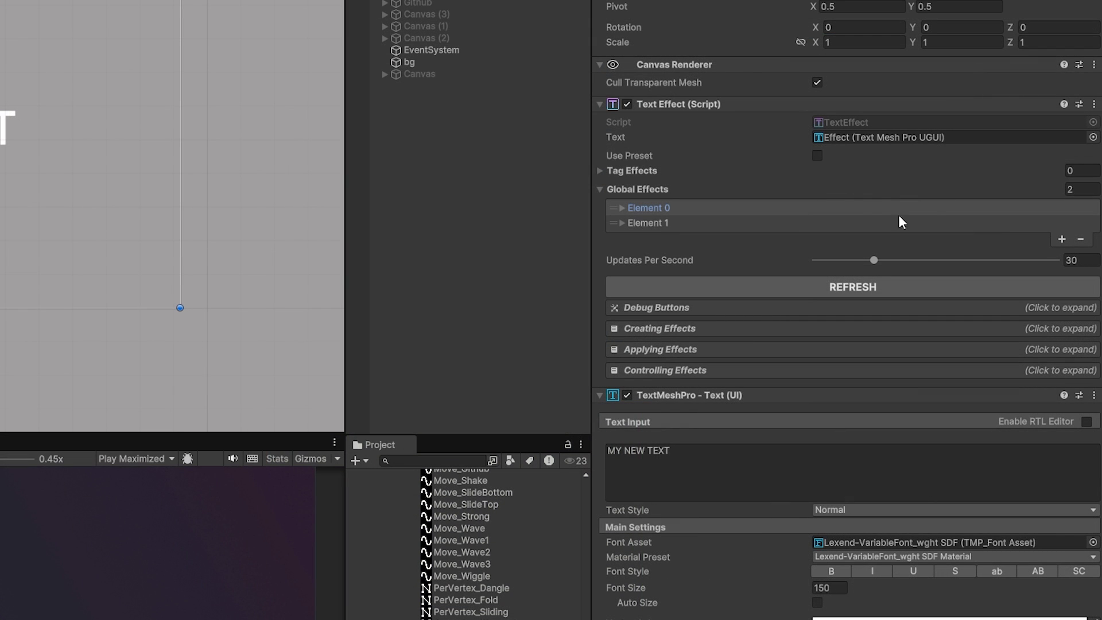
pyautogui.click(875, 222)
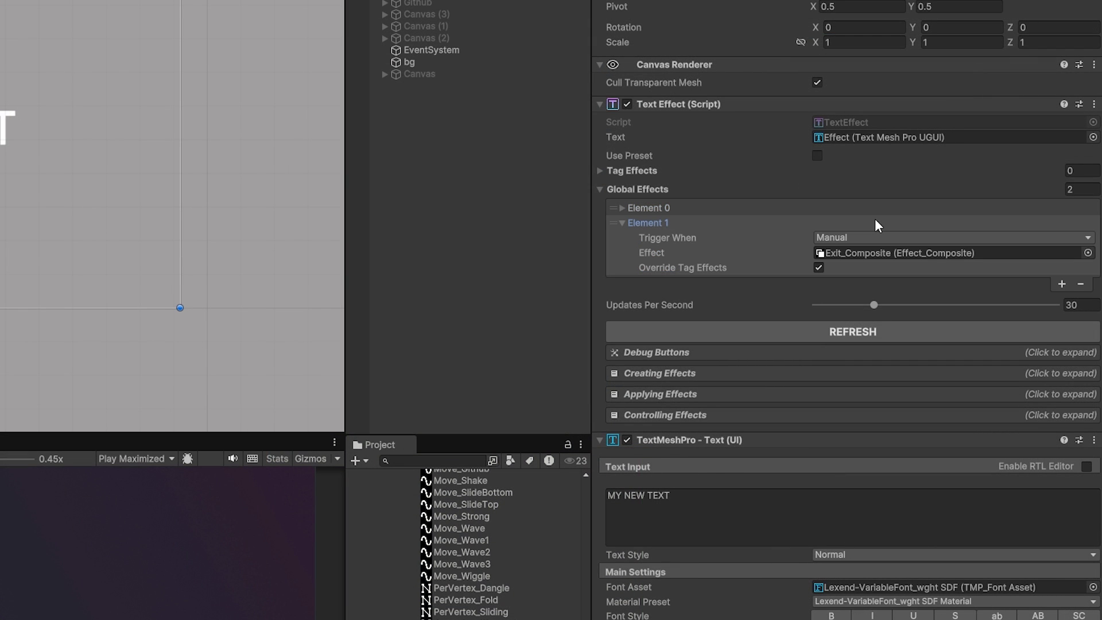
pyautogui.click(1086, 283)
pyautogui.click(1086, 230)
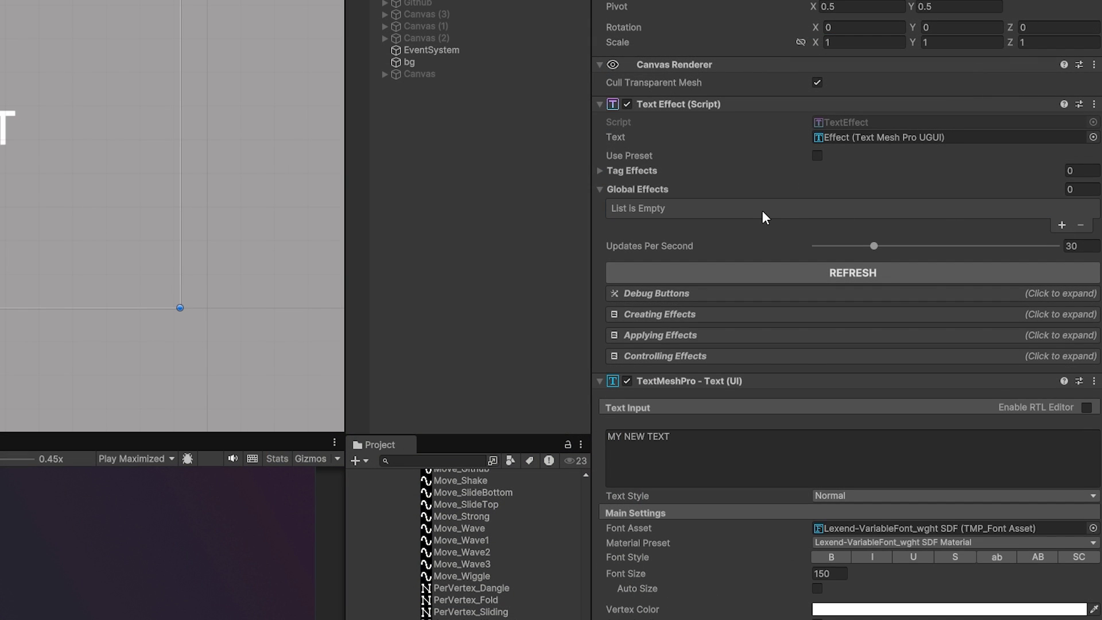
# Add a first global effect and assign Rotate_Swing to it.
pyautogui.click(1062, 224)
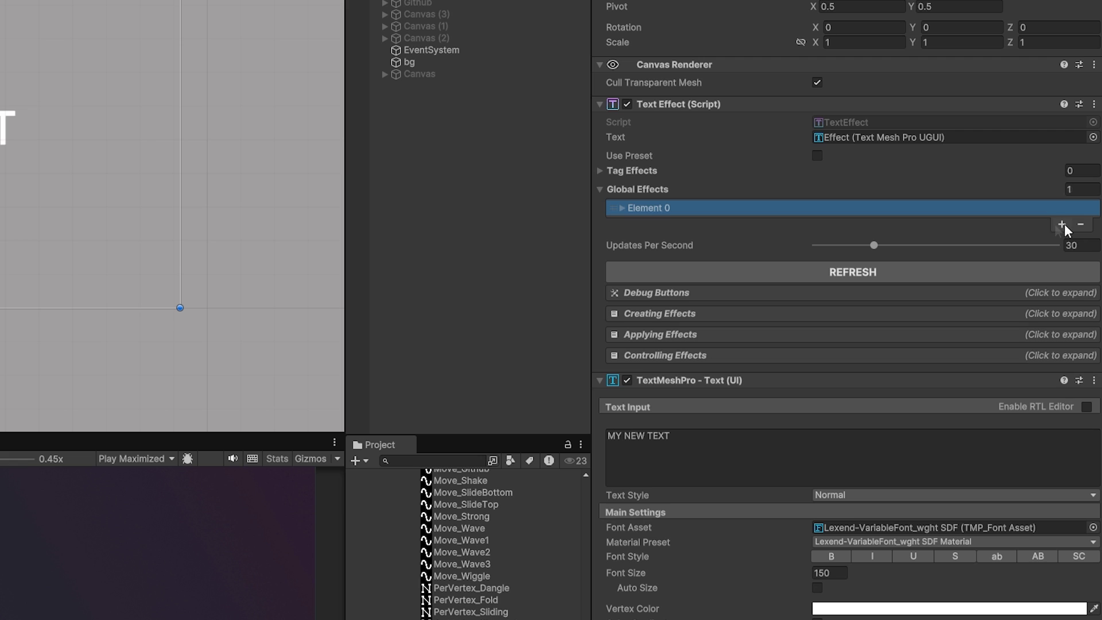
pyautogui.click(623, 209)
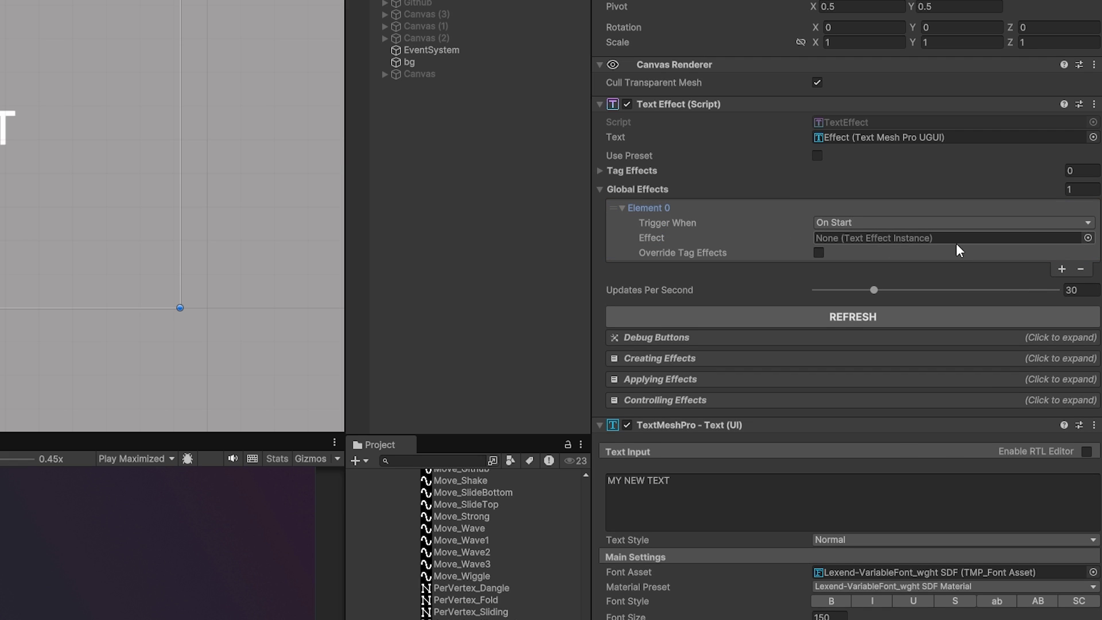
pyautogui.click(1087, 238)
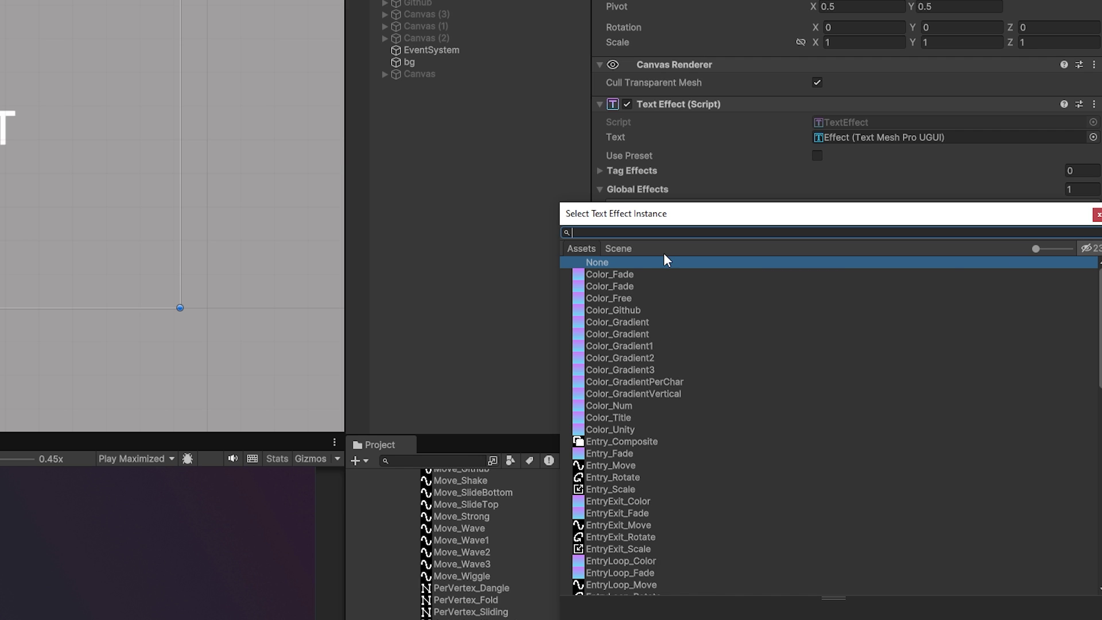
pyautogui.scroll(-10, 641, 415)
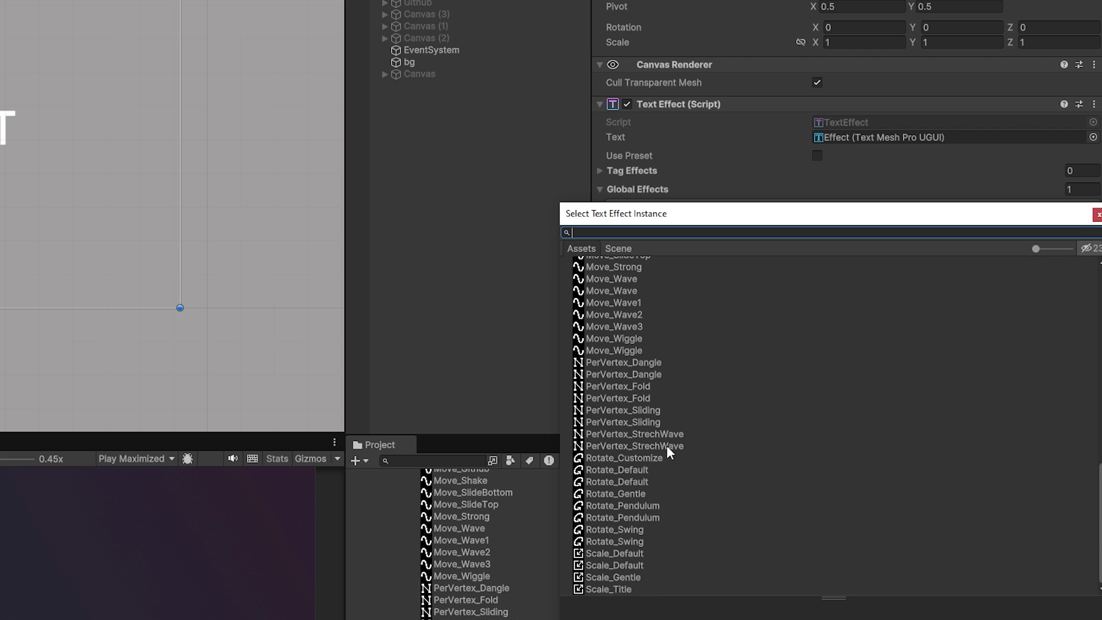
pyautogui.click(627, 529)
pyautogui.doubleClick(628, 530)
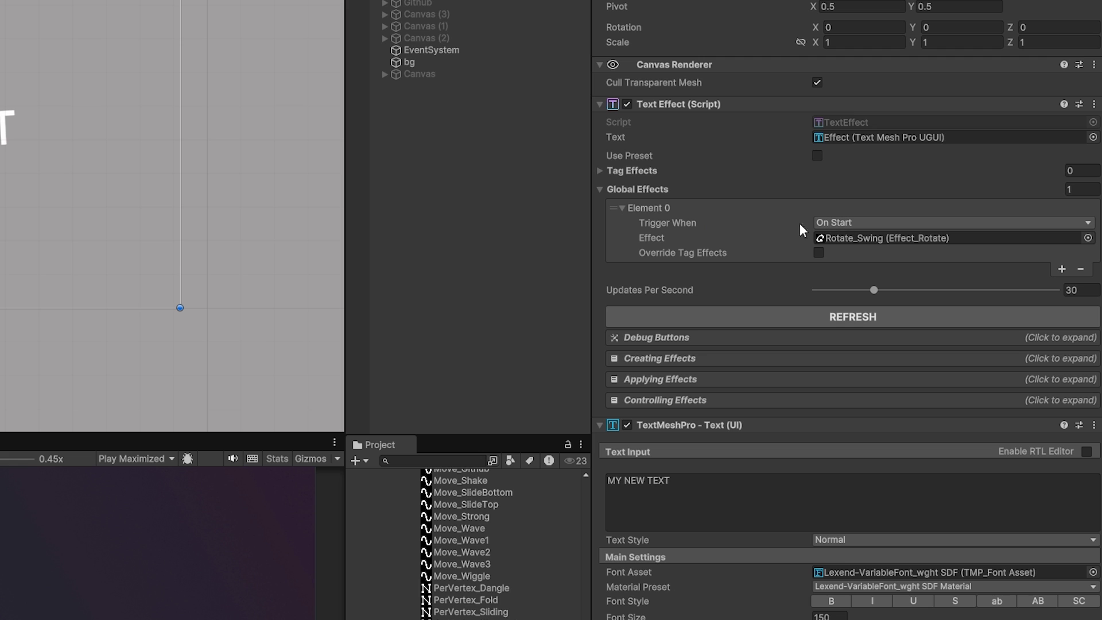
# Add a second global effect and browse the Entry_Move, Entry_Rotate and Entry_Scale assets.
pyautogui.click(1062, 268)
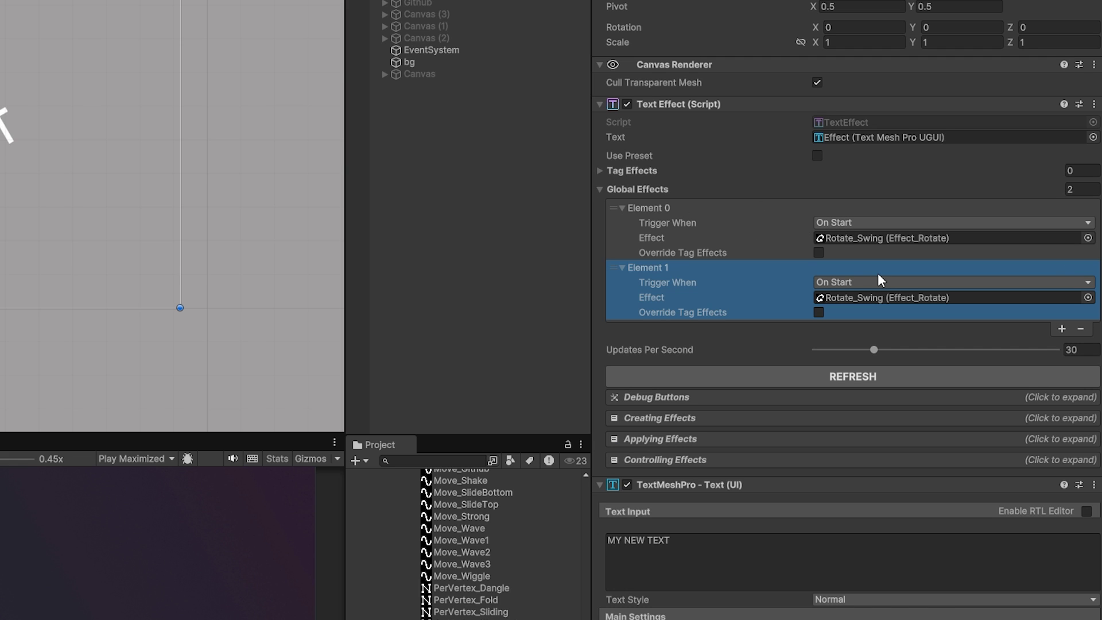
pyautogui.click(1087, 297)
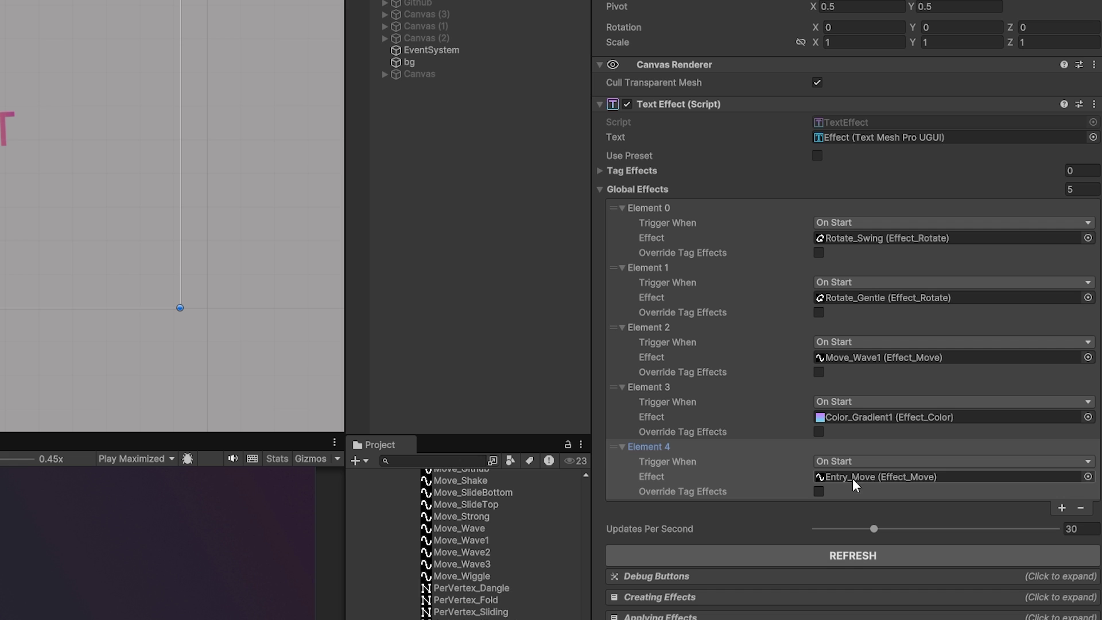
pyautogui.click(831, 476)
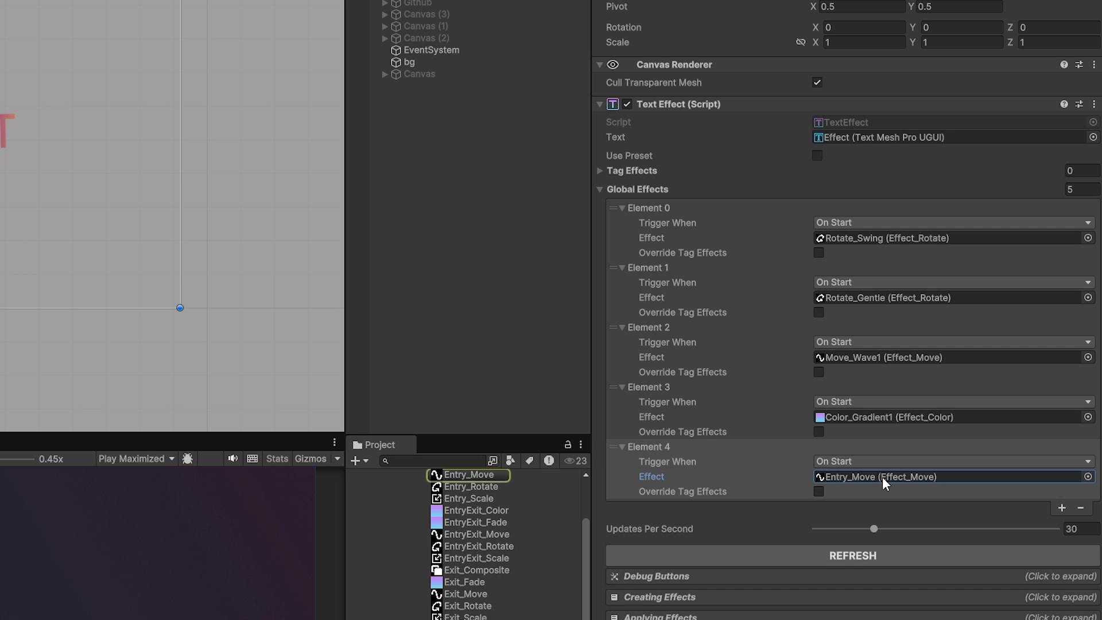
pyautogui.click(490, 488)
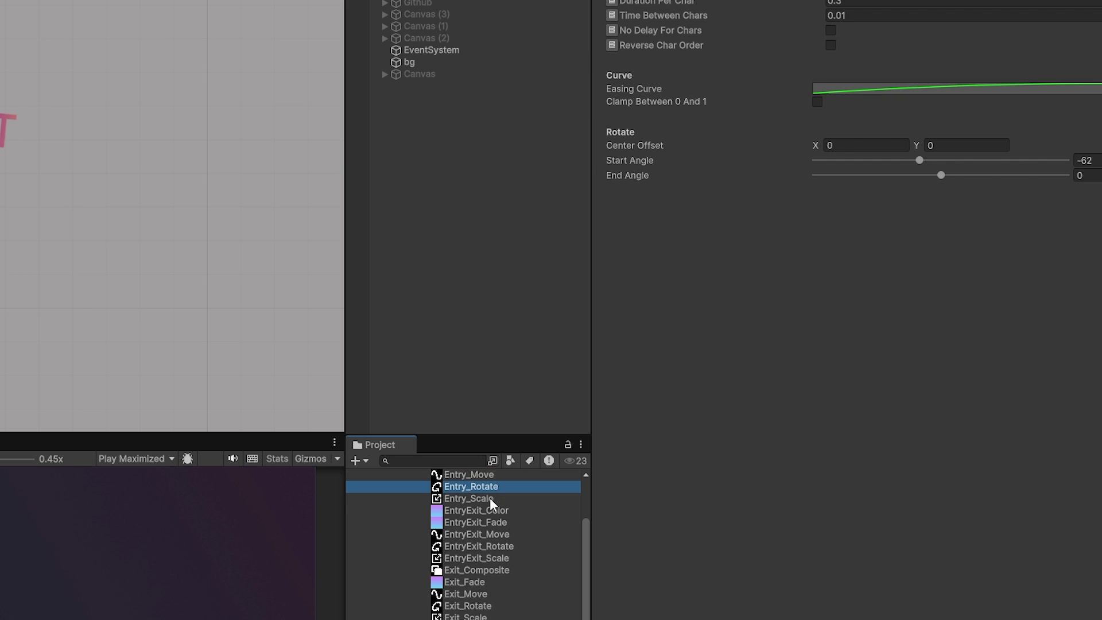
pyautogui.click(490, 498)
# Inspect the EntryExit_Color, EntryExit_Fade and EntryExit_Move effect assets.
pyautogui.click(497, 510)
pyautogui.click(497, 522)
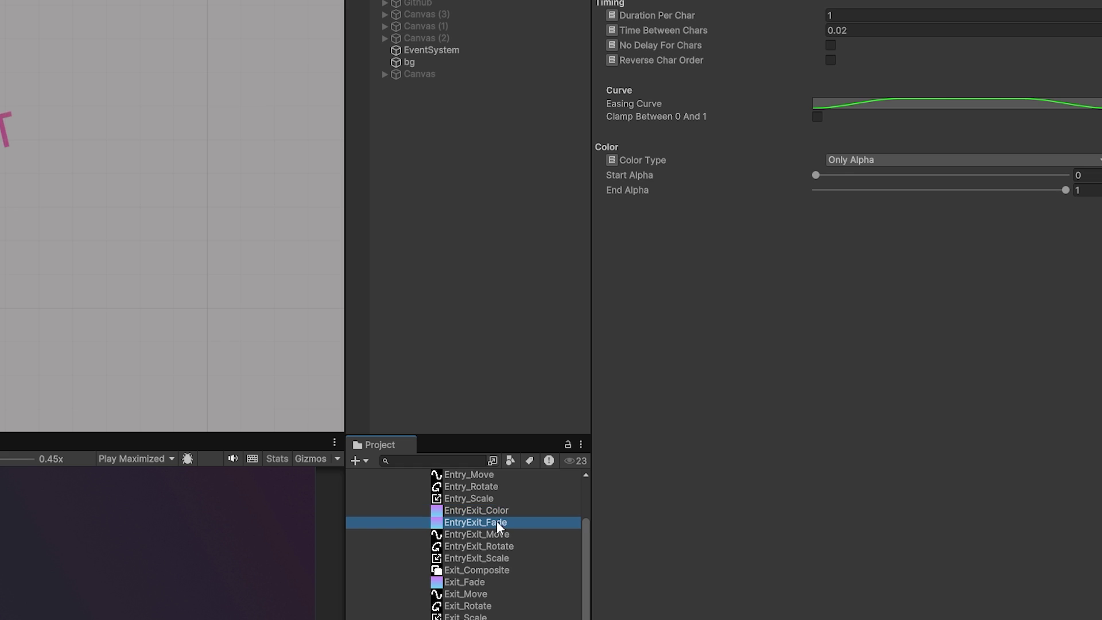
pyautogui.click(497, 532)
# Show the Create > Easy Text Effects menu for the _Entry and Exit Effects folder.
pyautogui.scroll(5, 500, 516)
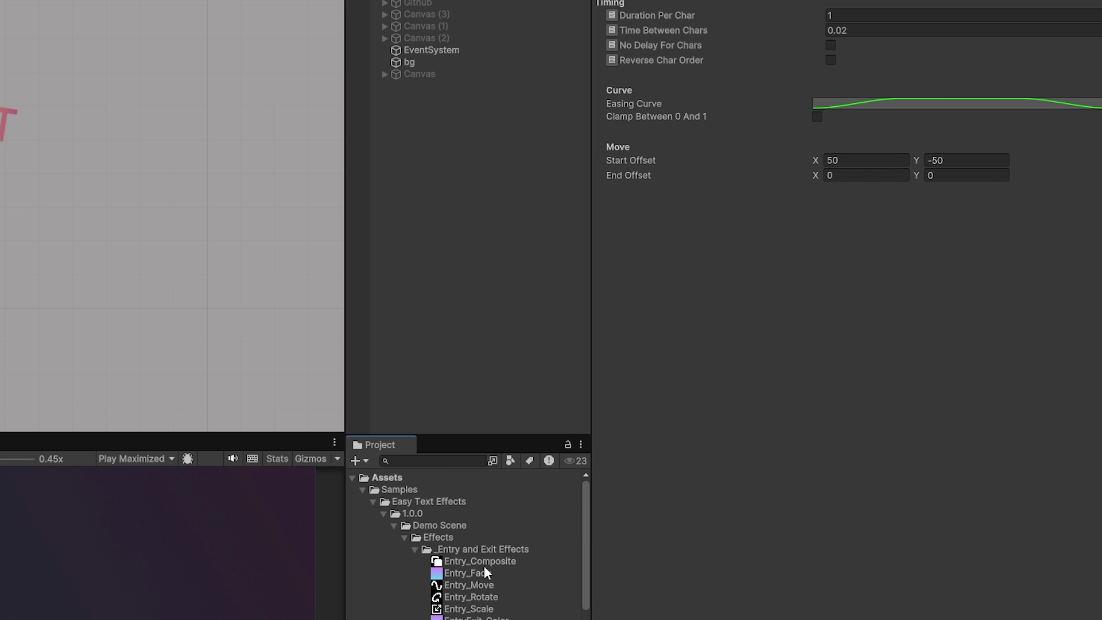
pyautogui.rightClick(458, 550)
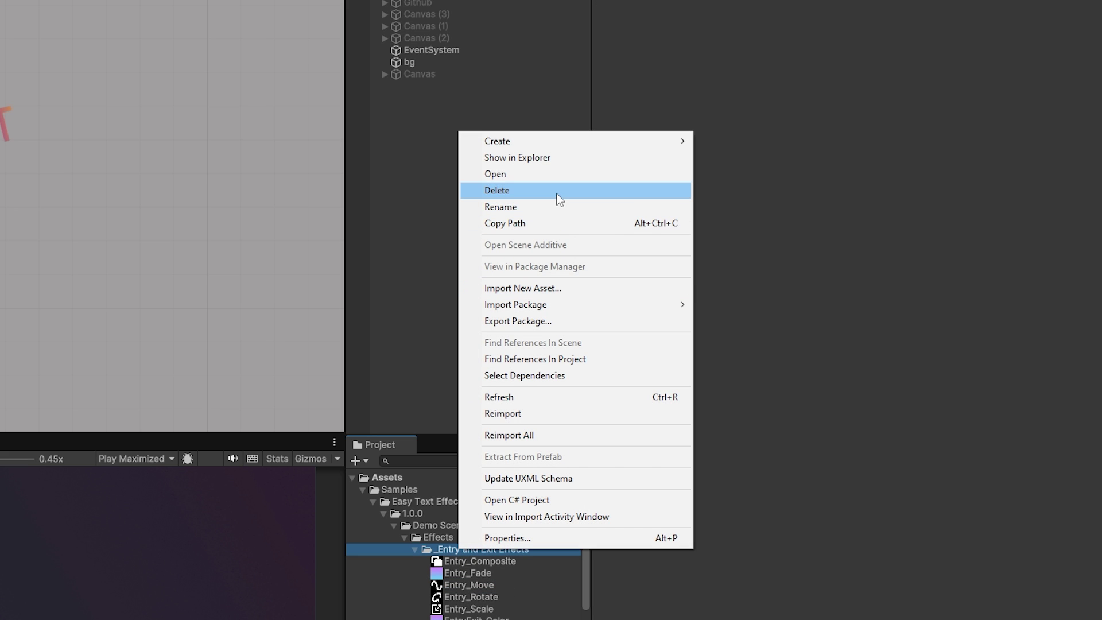
pyautogui.moveTo(530, 148)
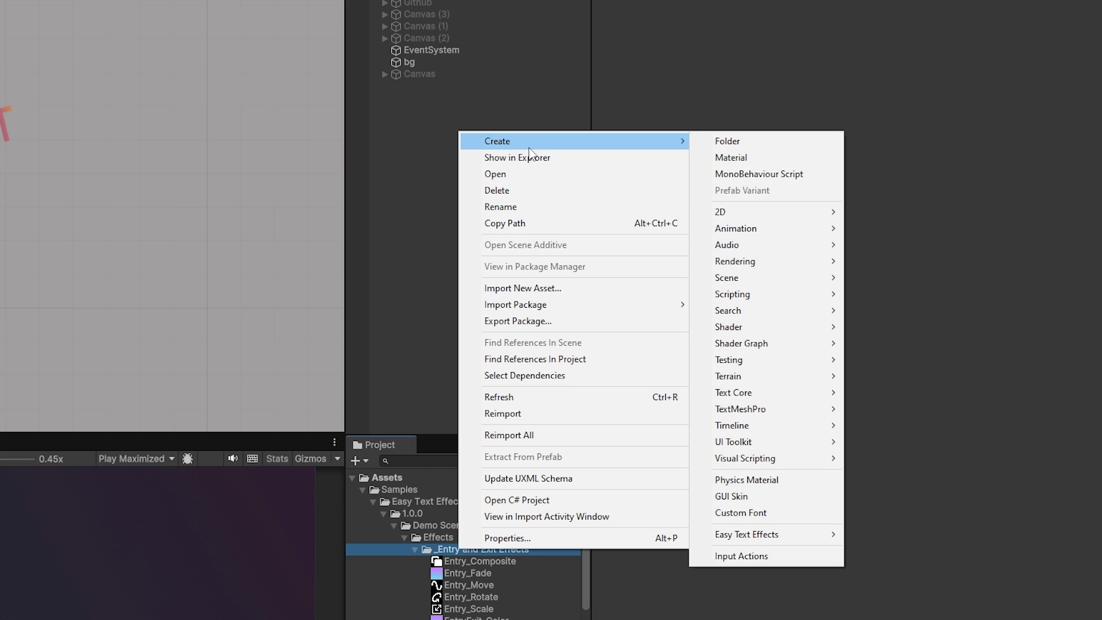
pyautogui.moveTo(767, 537)
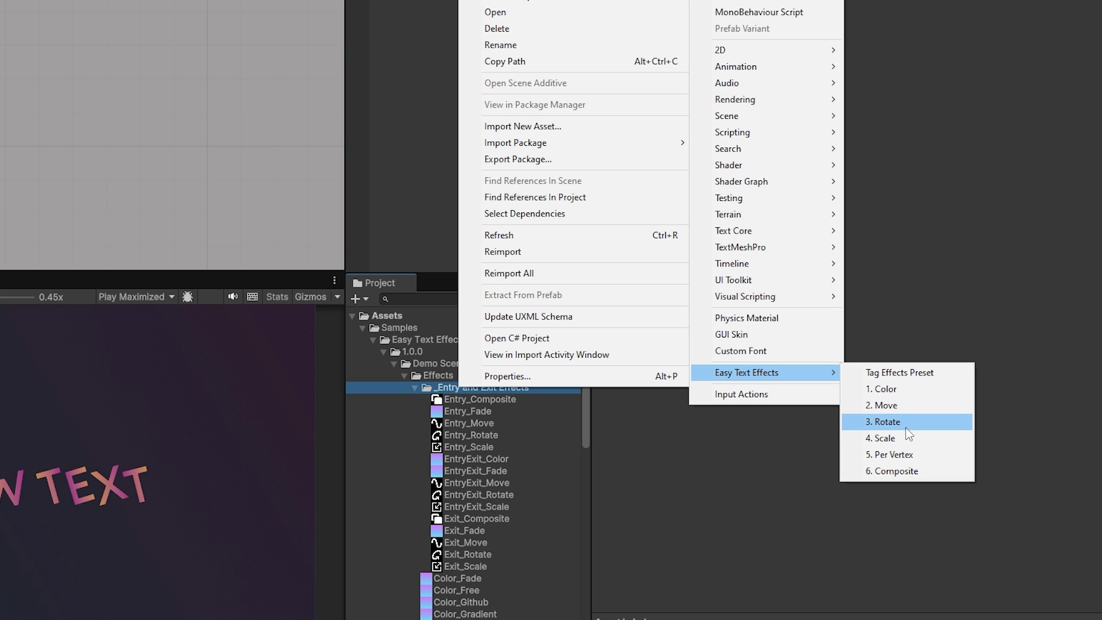
# Create a Color effect named ST_Color with Ping Pong, Gradient type and Vertical orientation.
pyautogui.click(911, 387)
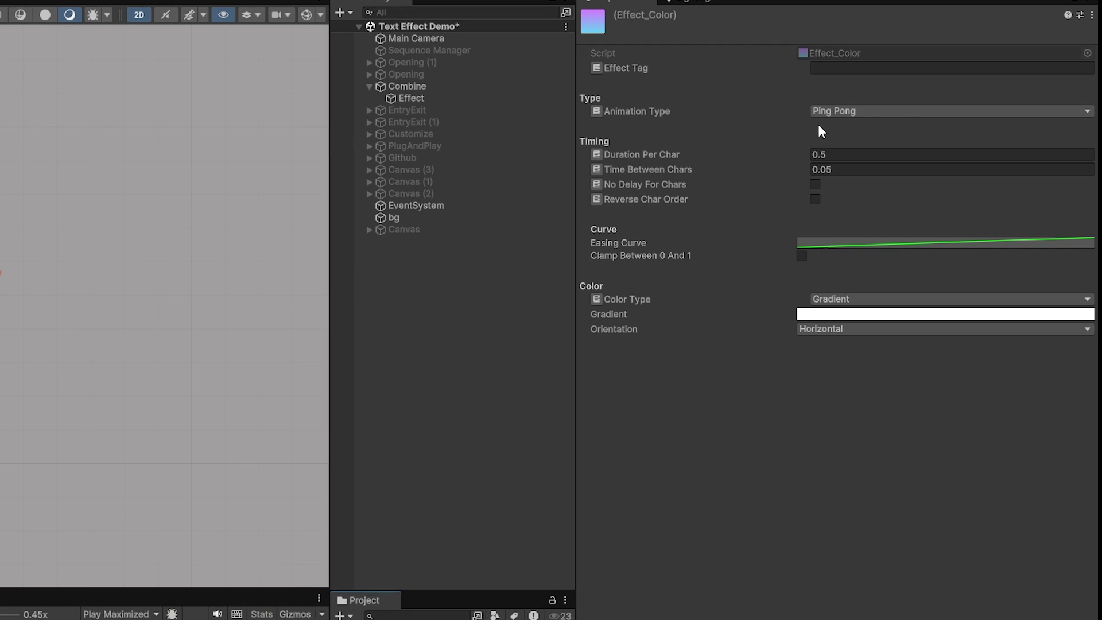
pyautogui.click(848, 109)
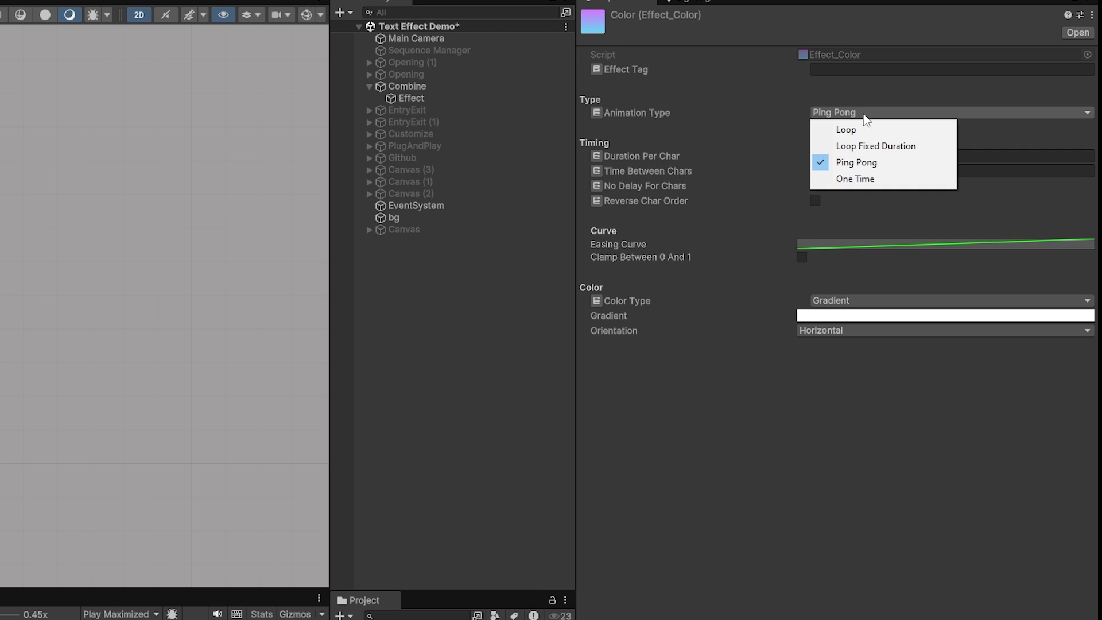
pyautogui.click(884, 408)
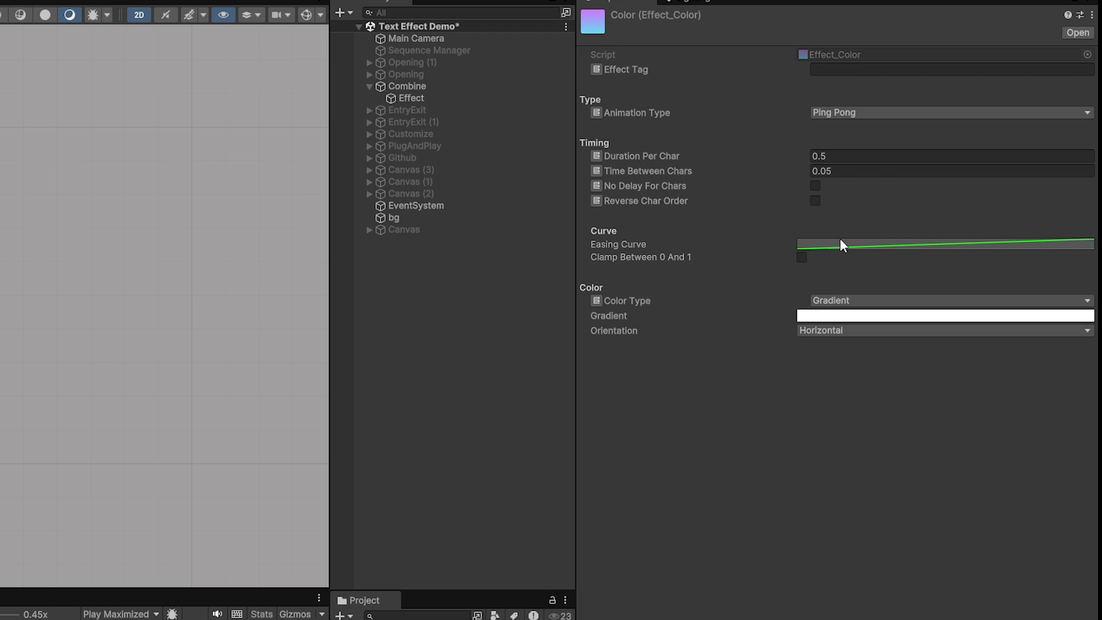
pyautogui.click(837, 303)
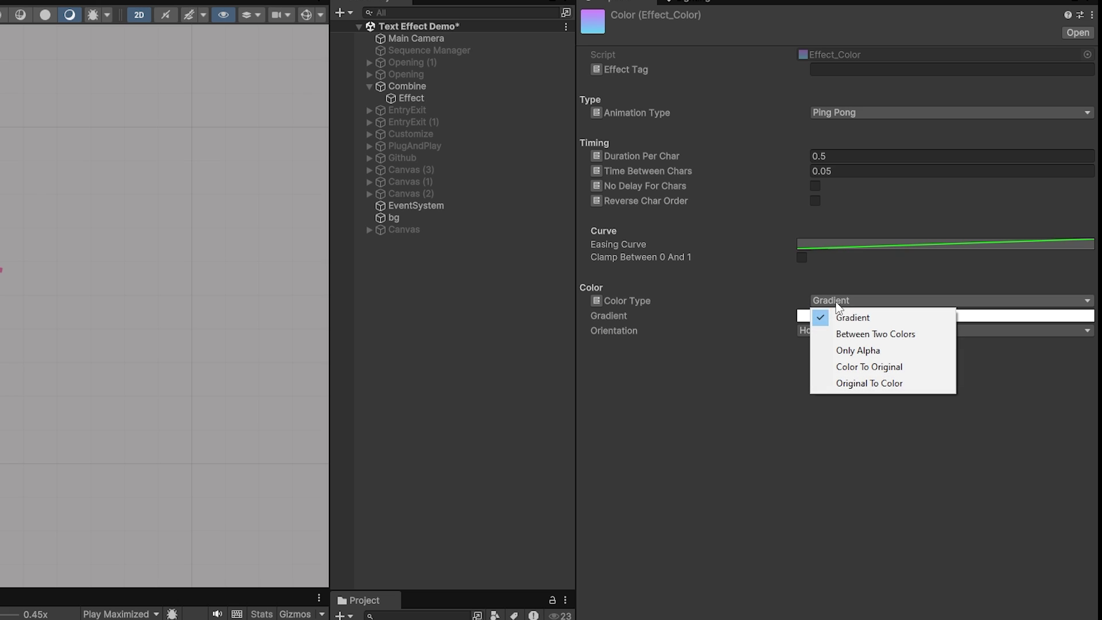
pyautogui.click(860, 412)
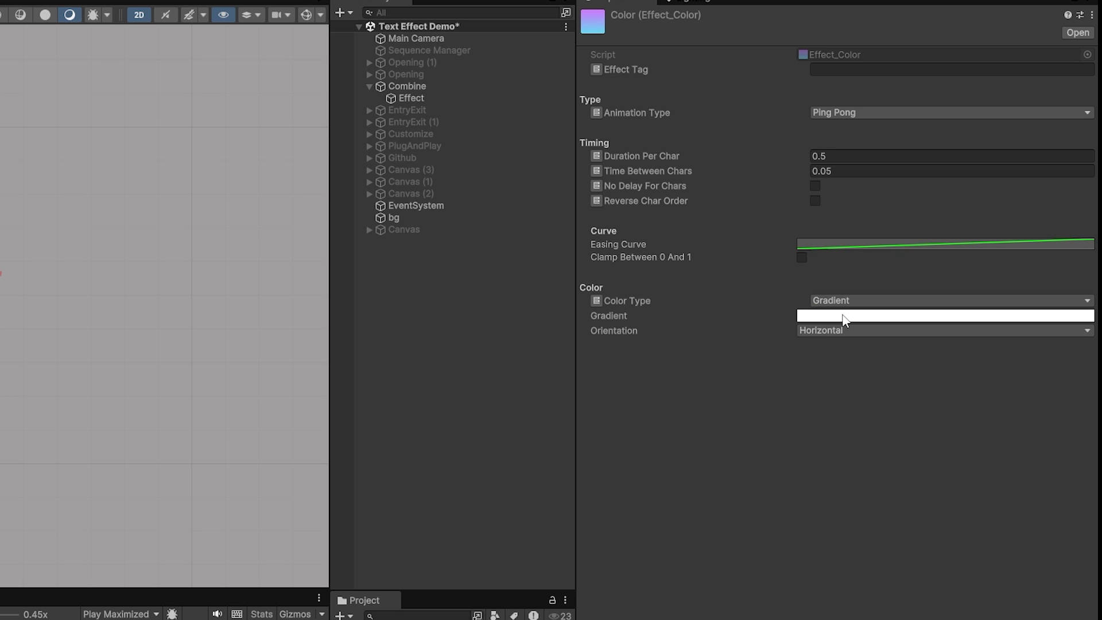
pyautogui.click(844, 330)
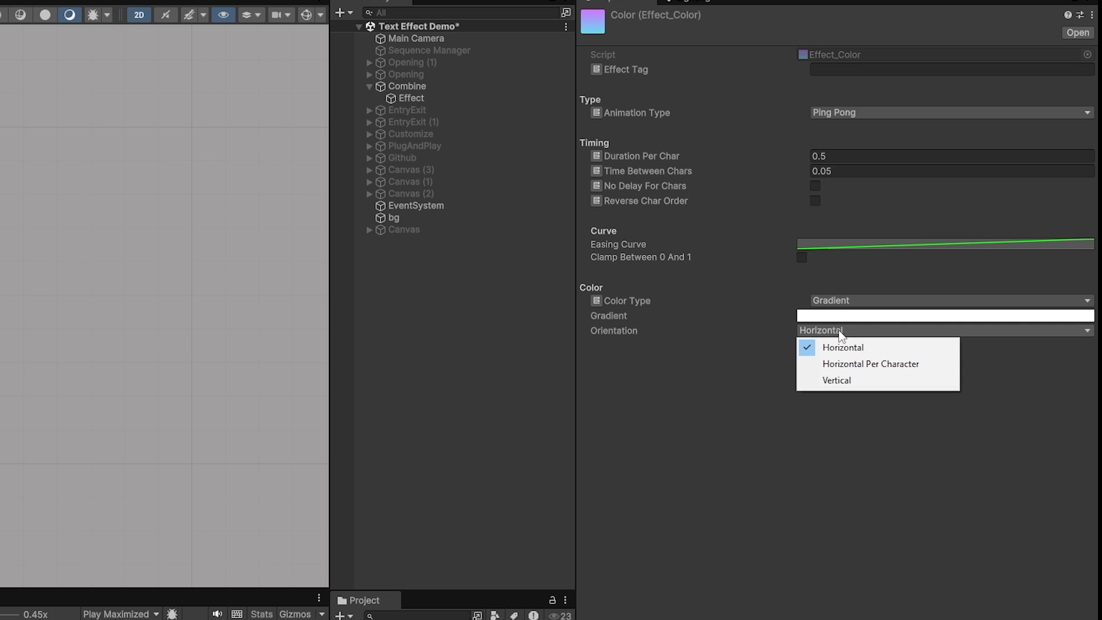
pyautogui.click(829, 381)
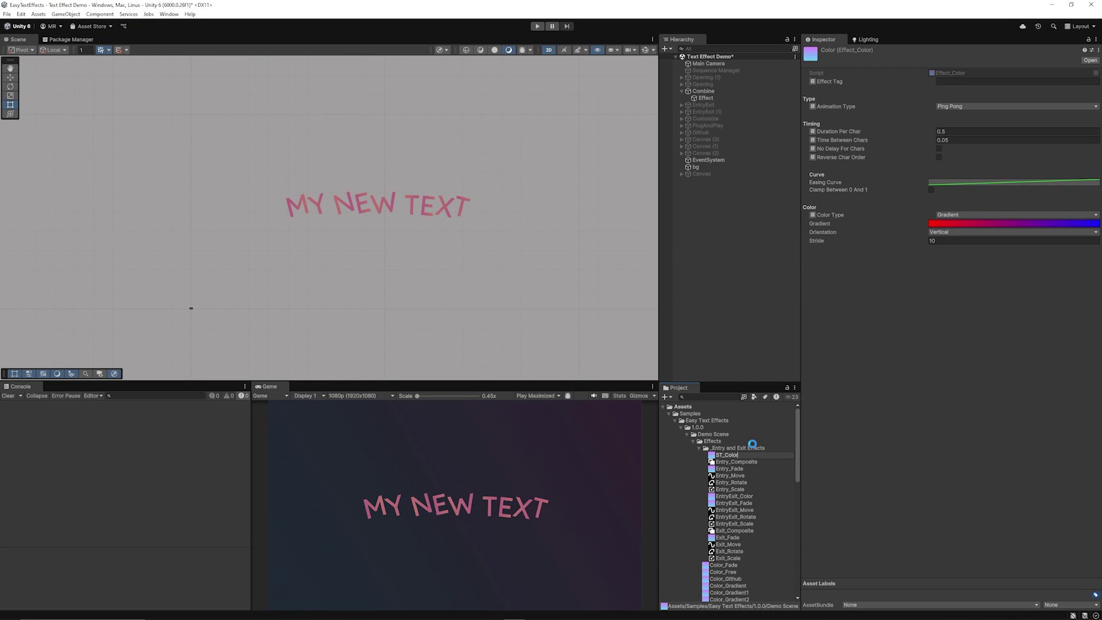
pyautogui.press('Return')
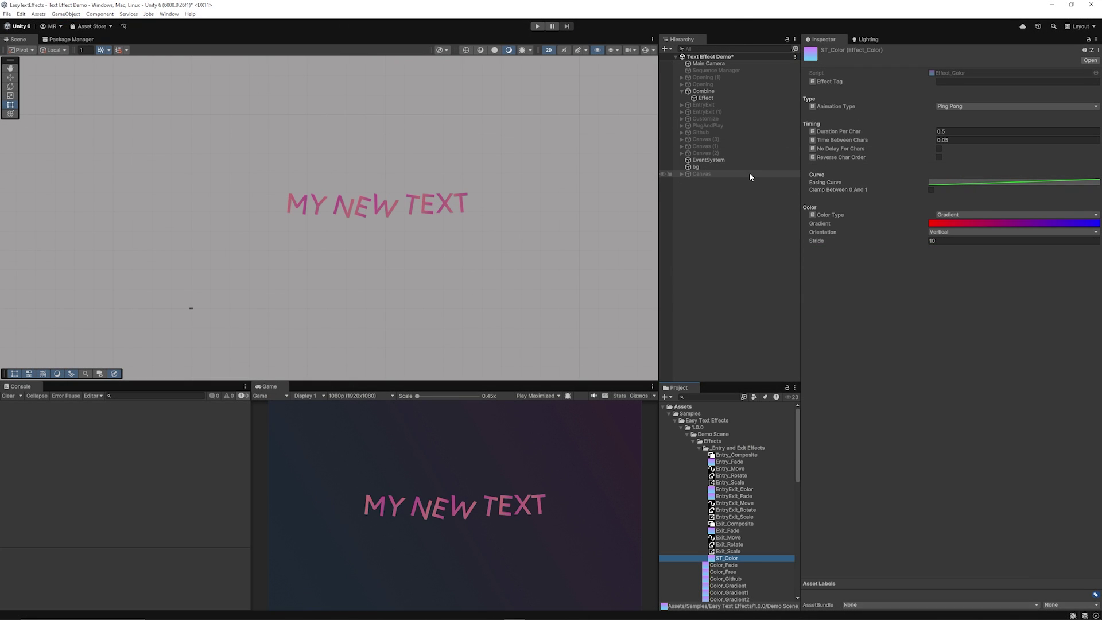
# Replace Color_Gradient1 with the ST_Color effect in the Effect text's Element 3 slot.
pyautogui.click(706, 98)
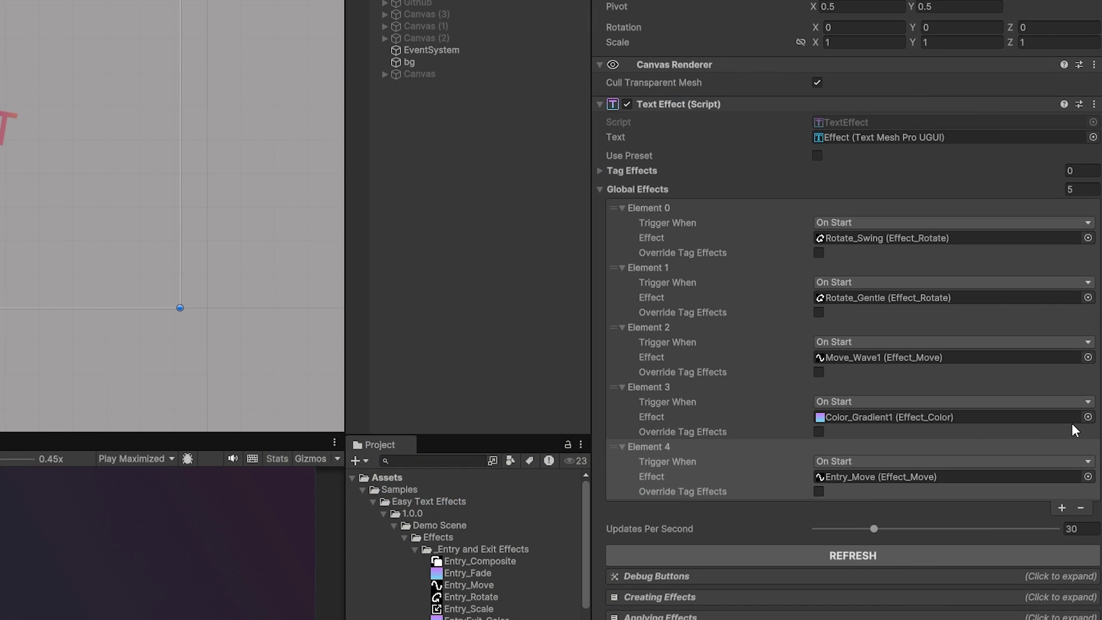
pyautogui.click(1087, 371)
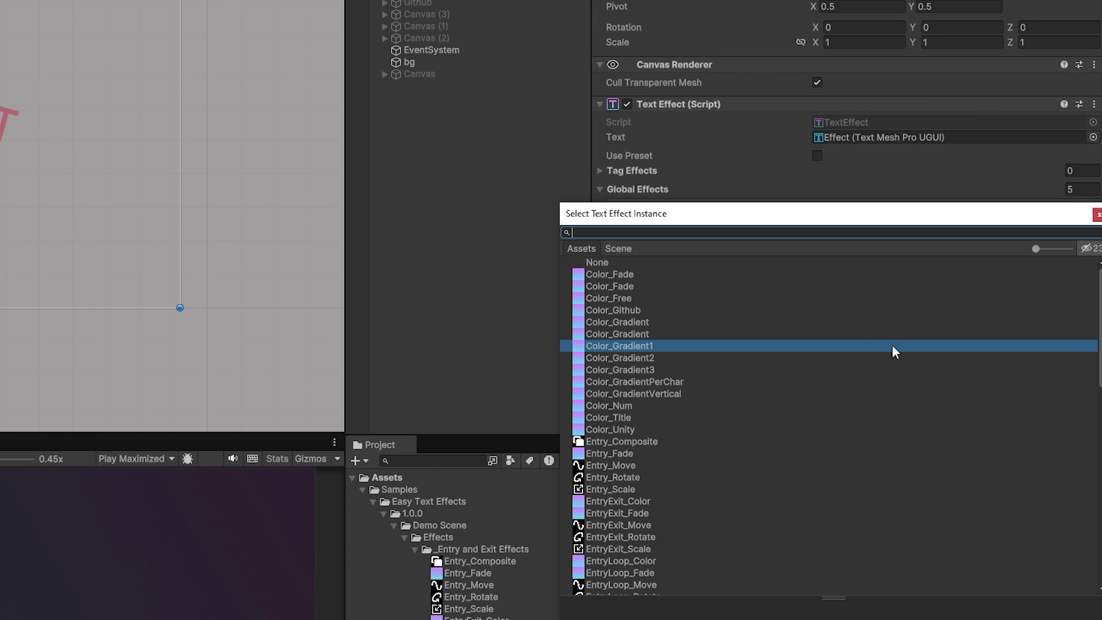
pyautogui.write('ST')
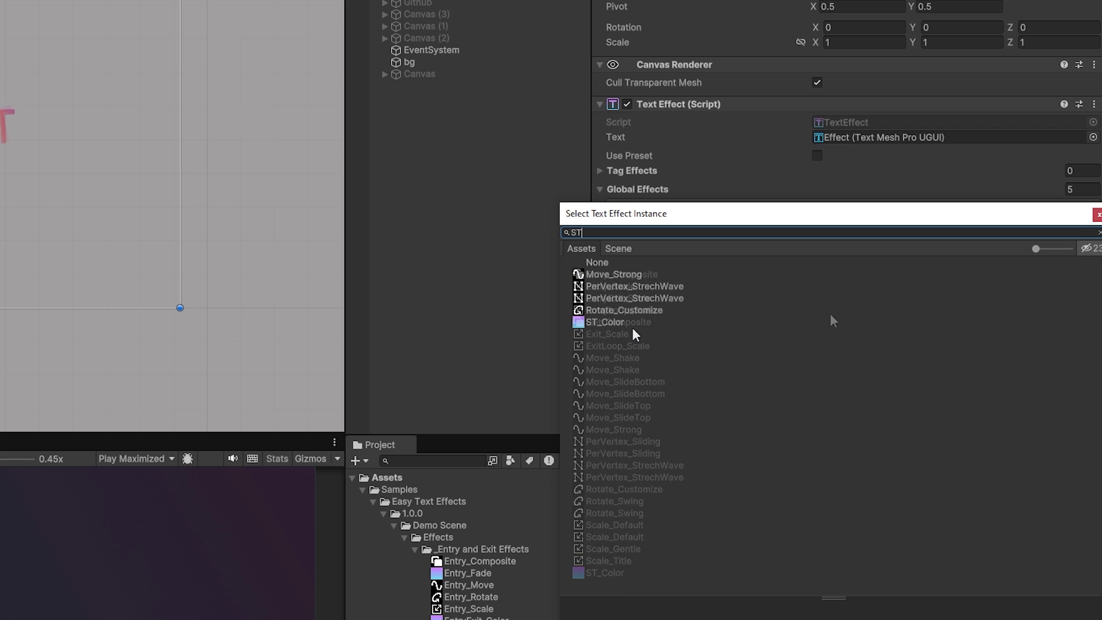
pyautogui.click(625, 323)
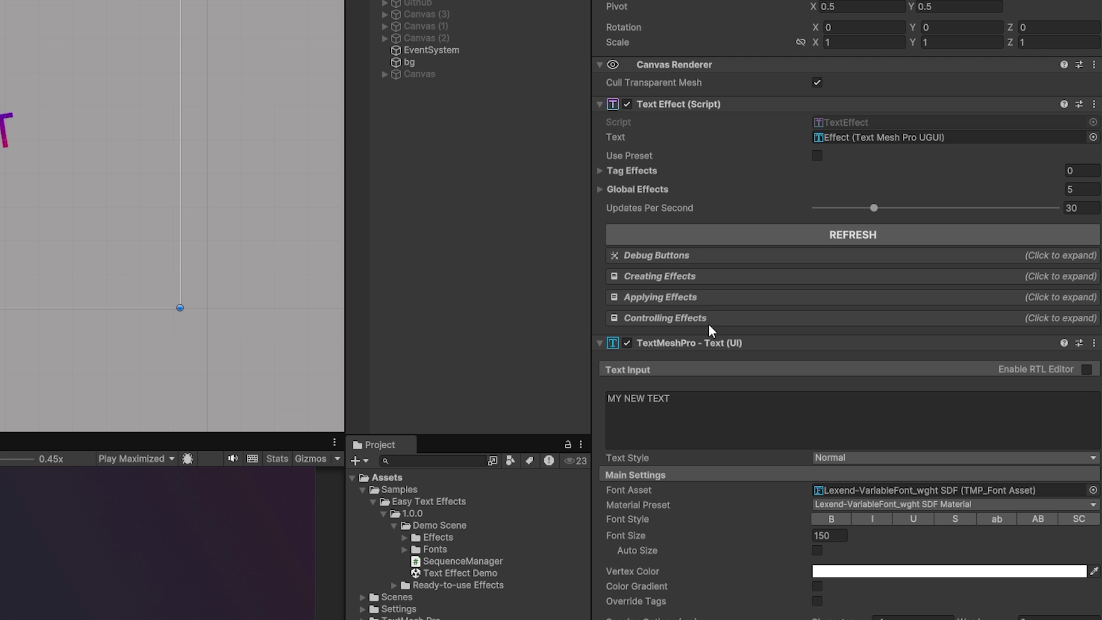
# Expand Controlling Effects and Global Effects, then set Trigger When to Manual for Elements 0–4.
pyautogui.click(657, 318)
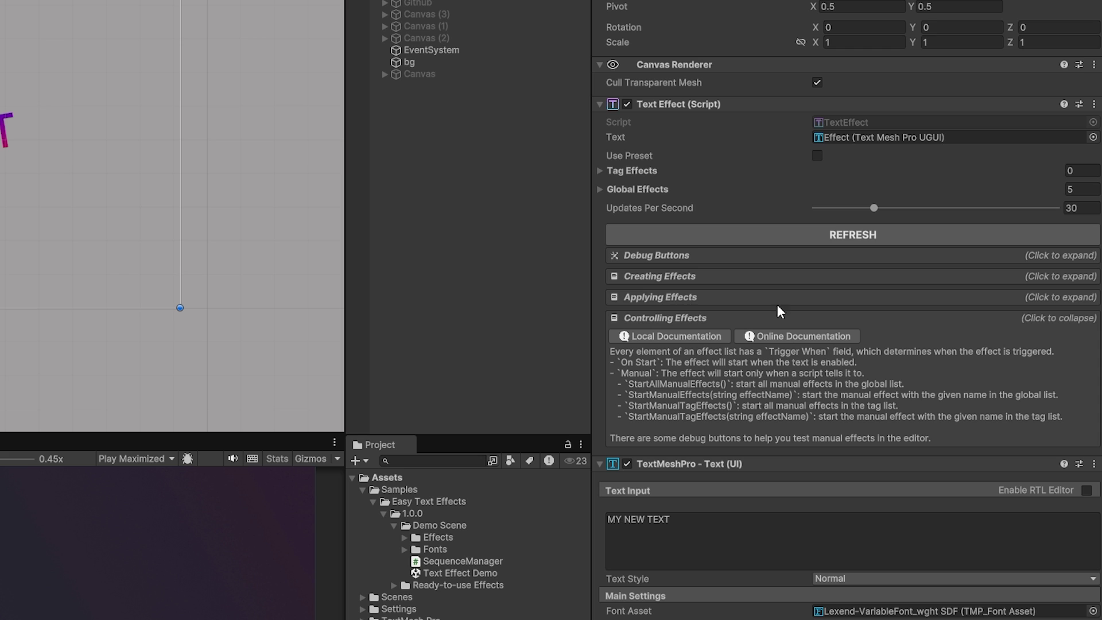
pyautogui.click(624, 189)
pyautogui.click(849, 222)
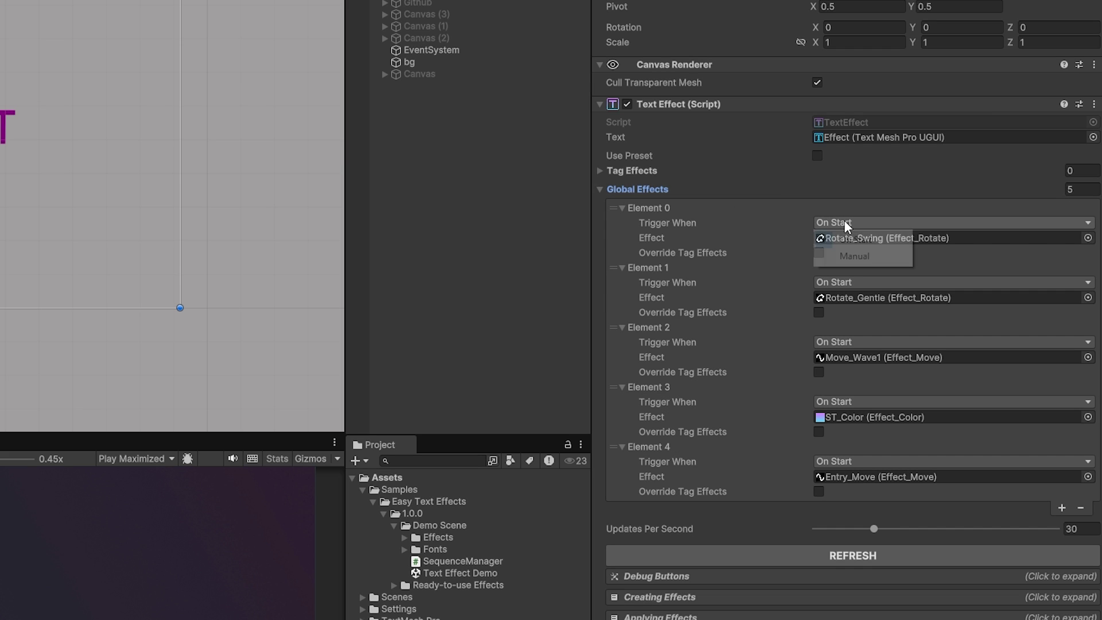
pyautogui.click(871, 256)
pyautogui.click(869, 283)
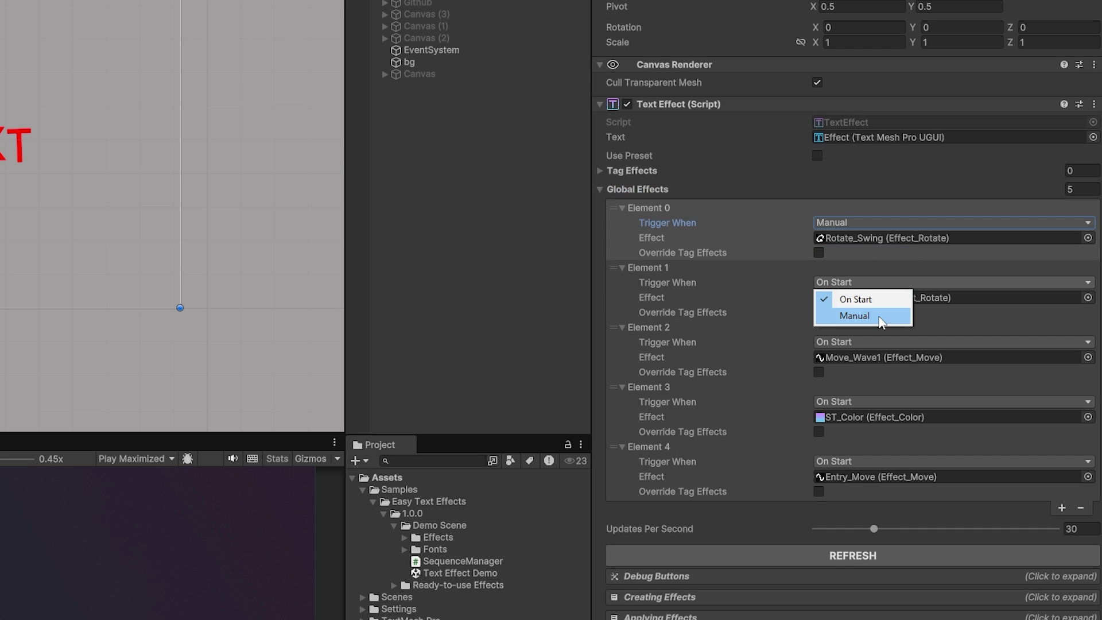
pyautogui.click(880, 315)
pyautogui.click(872, 342)
pyautogui.click(871, 374)
pyautogui.click(881, 402)
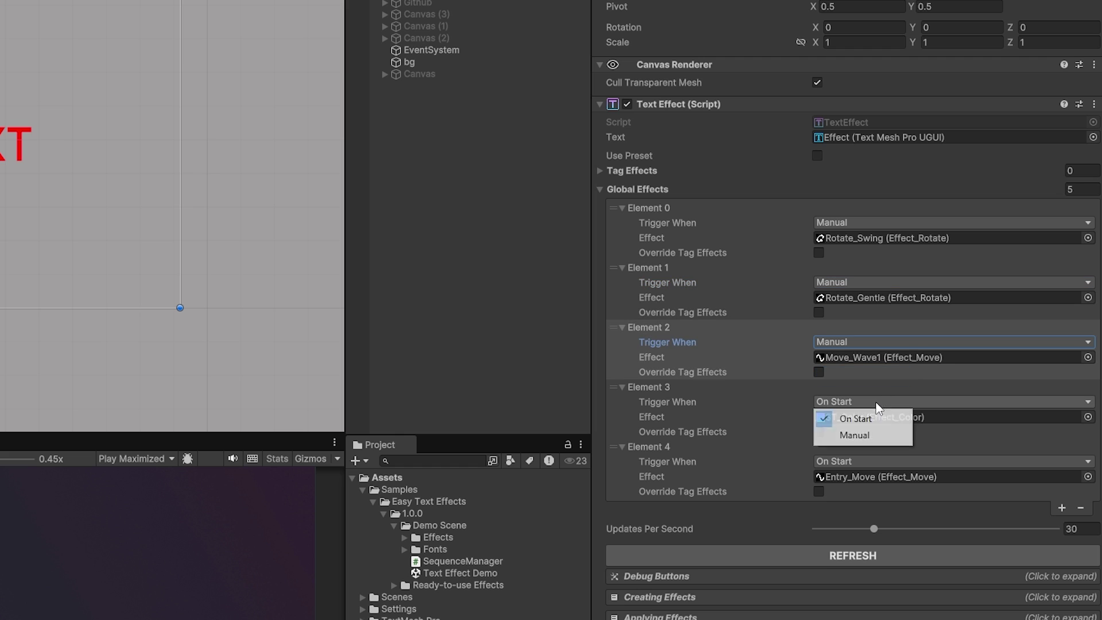
pyautogui.click(873, 436)
pyautogui.click(879, 462)
pyautogui.click(869, 493)
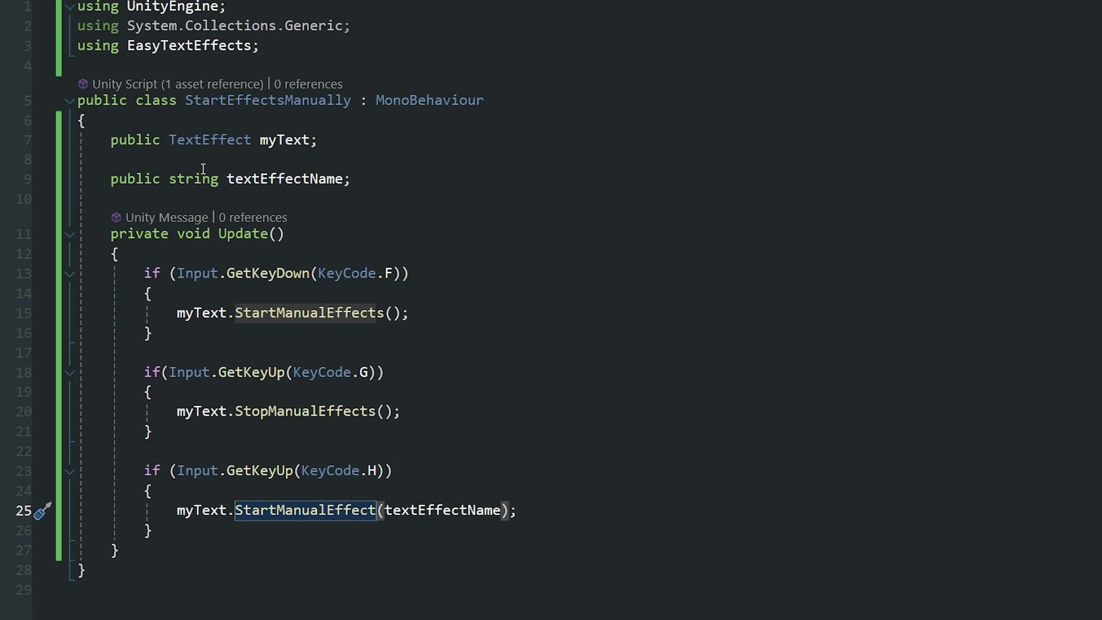
pyautogui.doubleClick(219, 141)
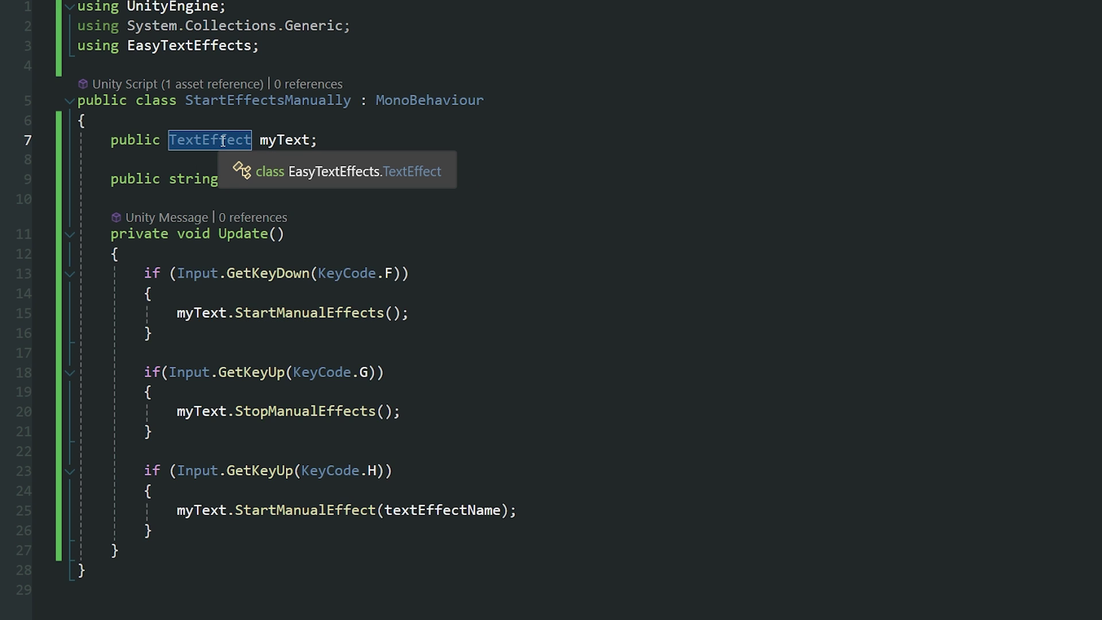
pyautogui.click(277, 140)
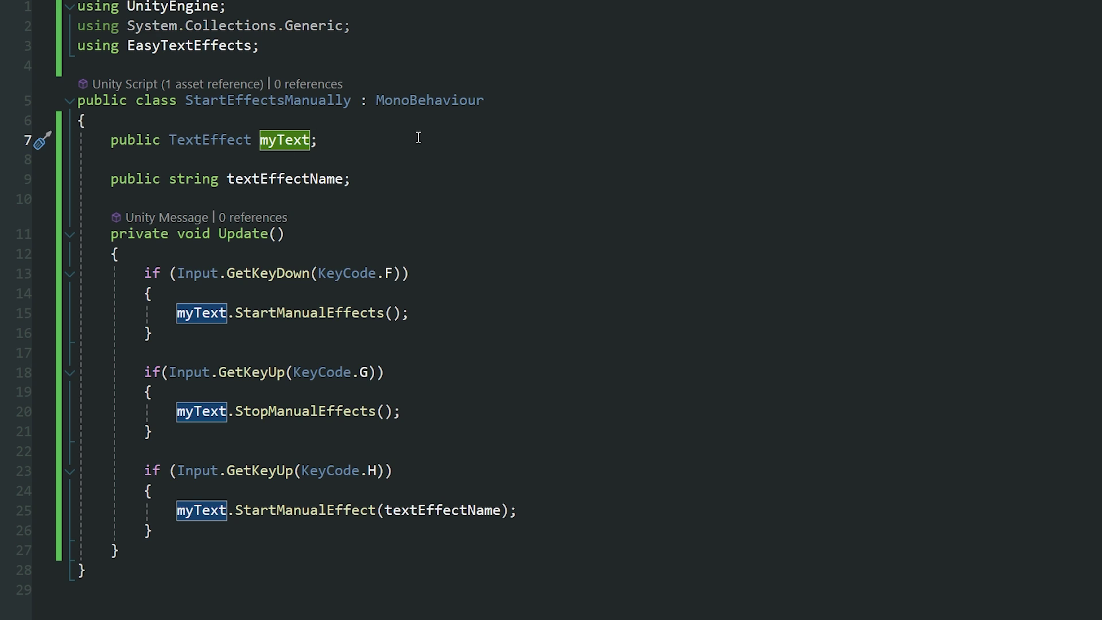
pyautogui.click(270, 179)
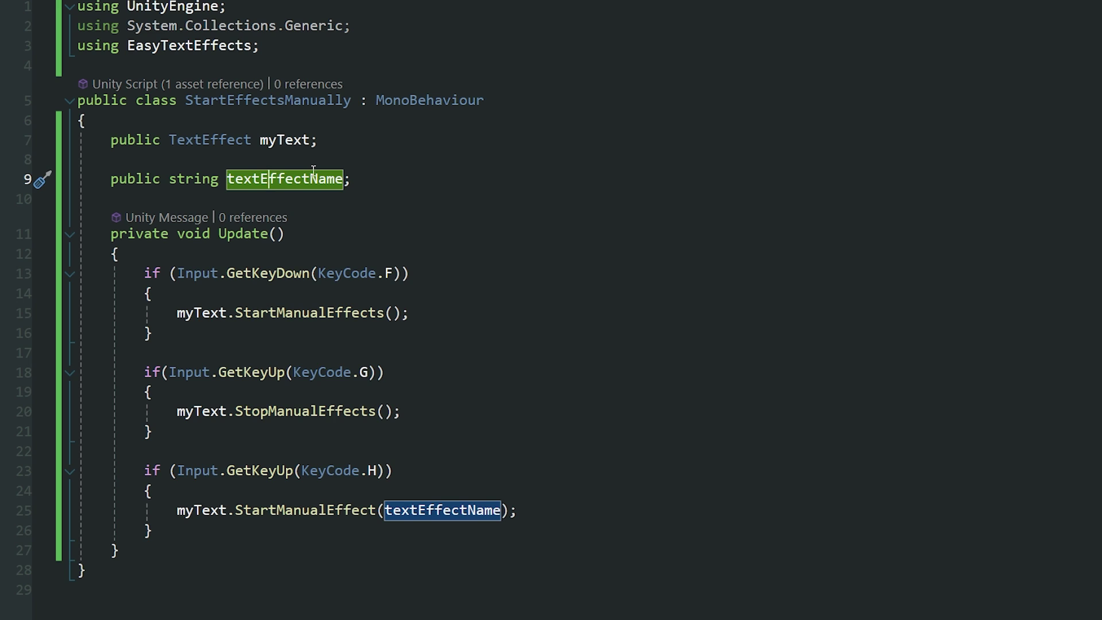
pyautogui.click(204, 314)
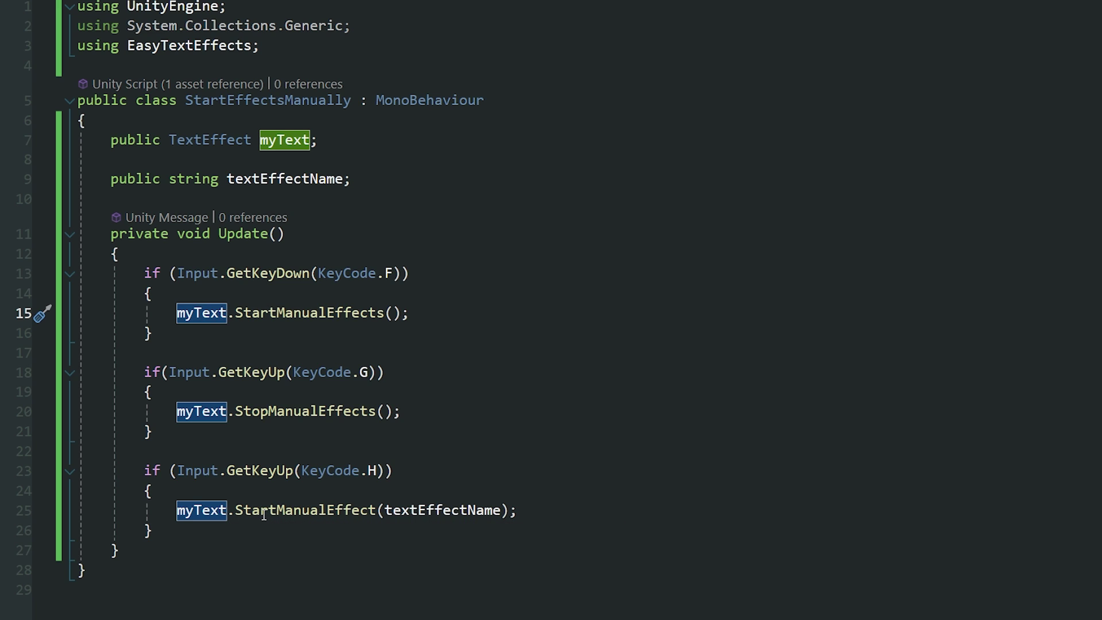
pyautogui.click(374, 510)
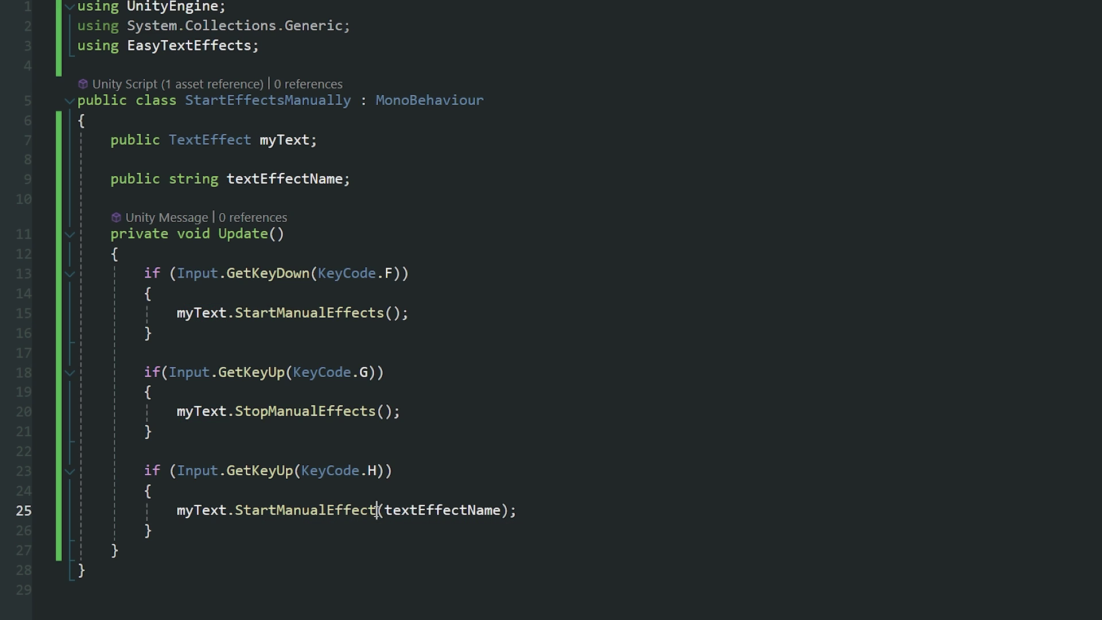
pyautogui.click(435, 510)
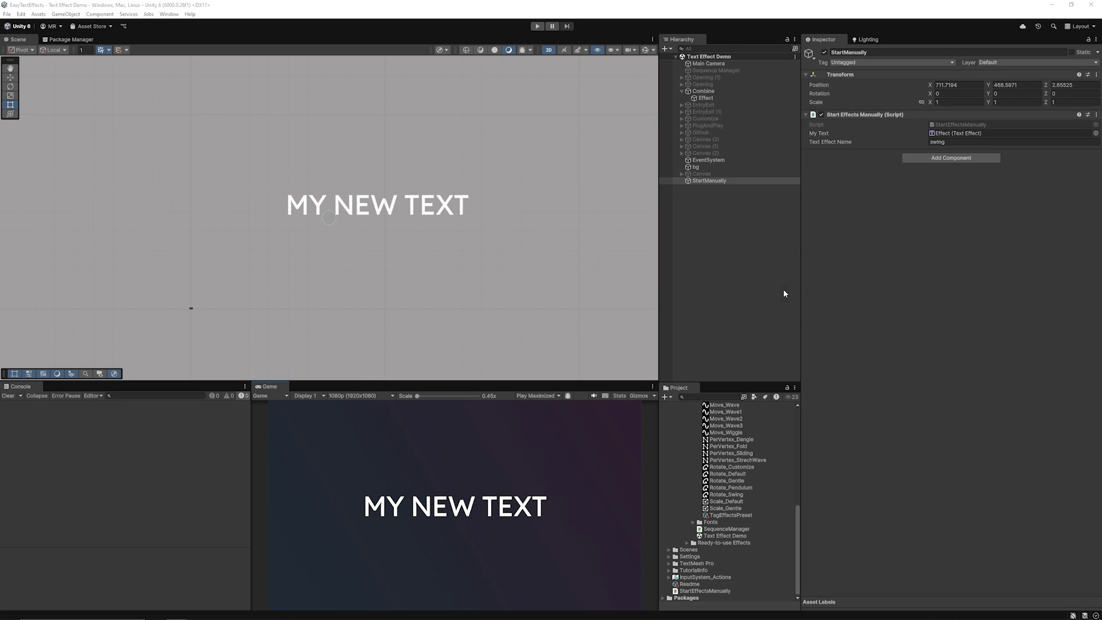
pyautogui.click(718, 181)
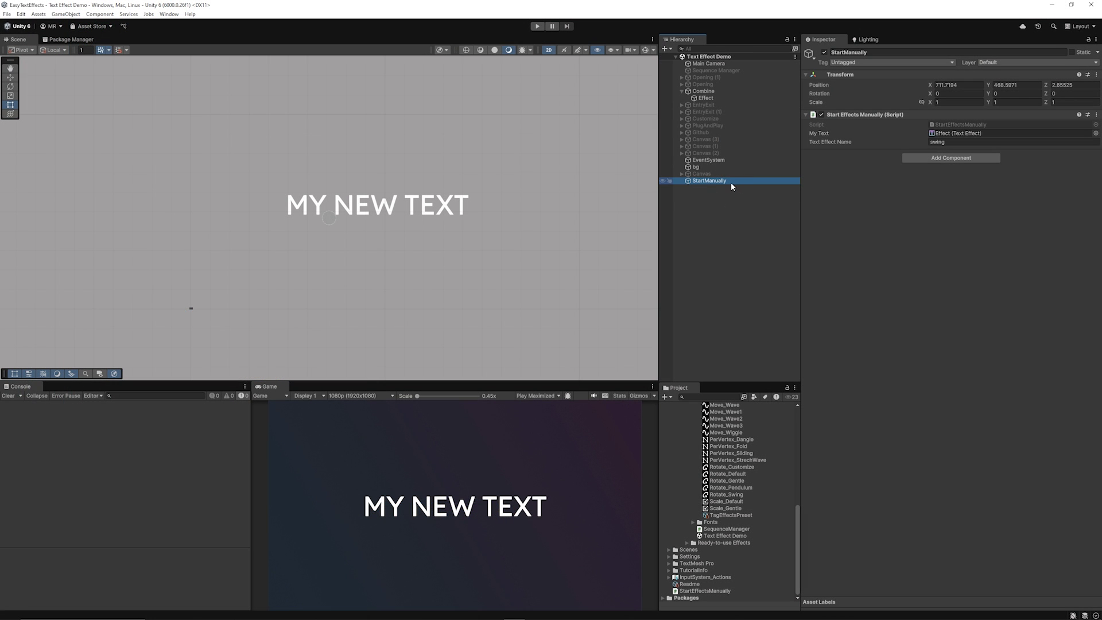
pyautogui.click(703, 98)
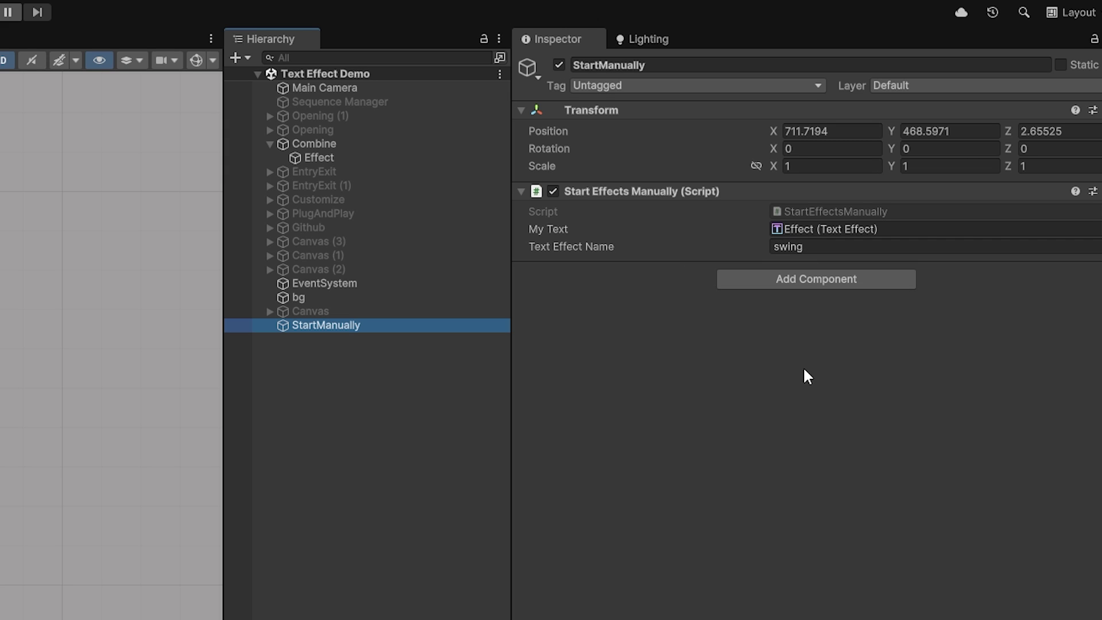
# Look up the Rotate_Swing and Move_Wave1 effect assets and copy Move_Wave1's tag w1.
pyautogui.click(321, 158)
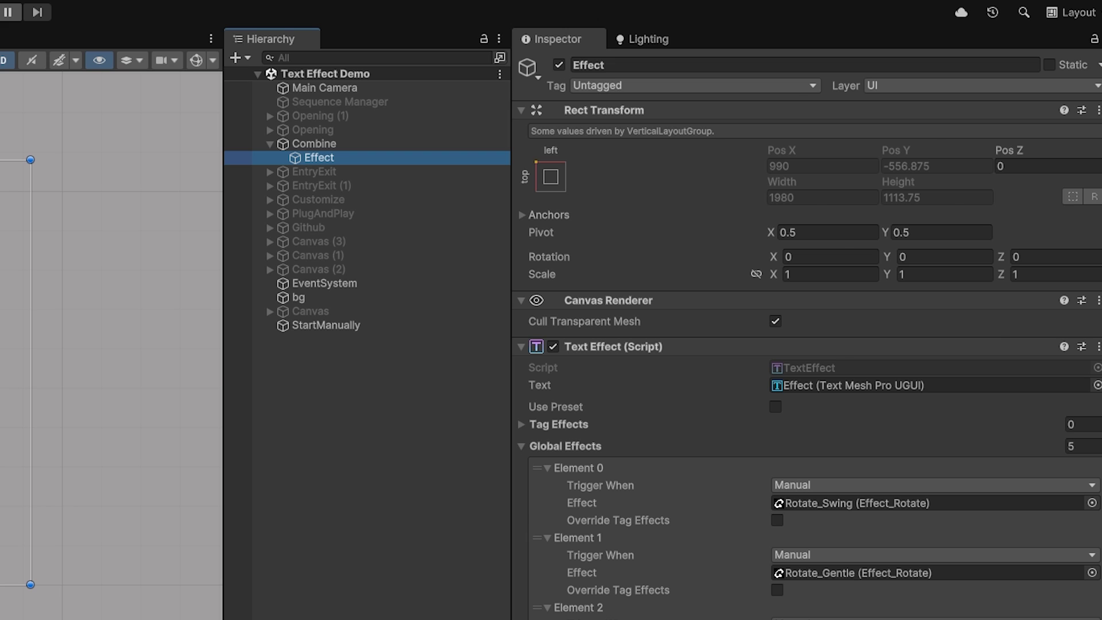
pyautogui.click(829, 502)
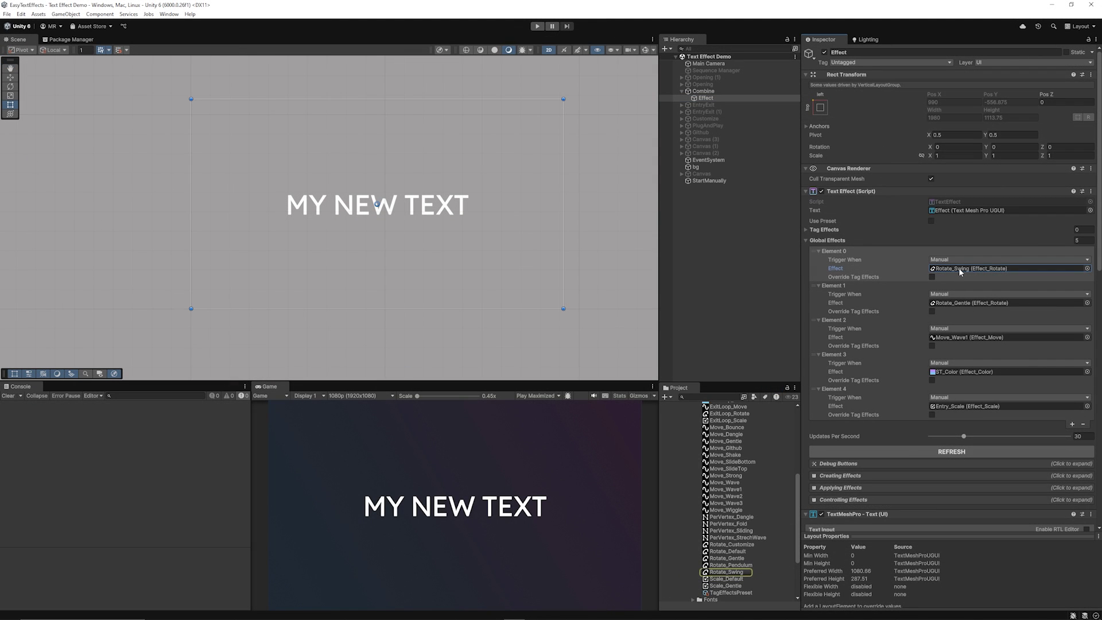
pyautogui.click(725, 572)
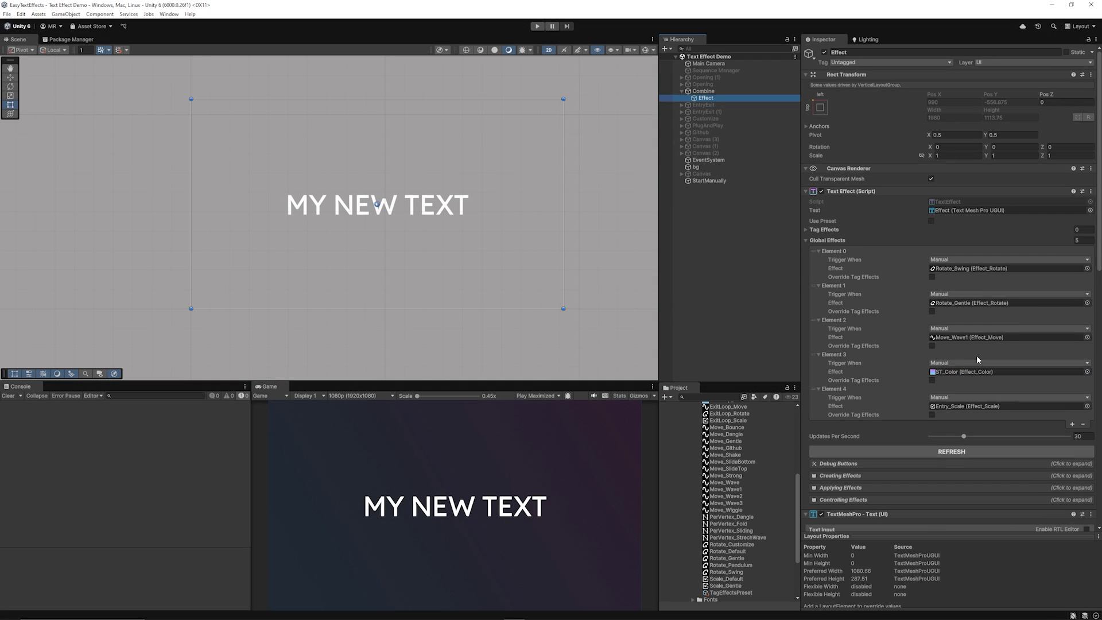
pyautogui.click(971, 336)
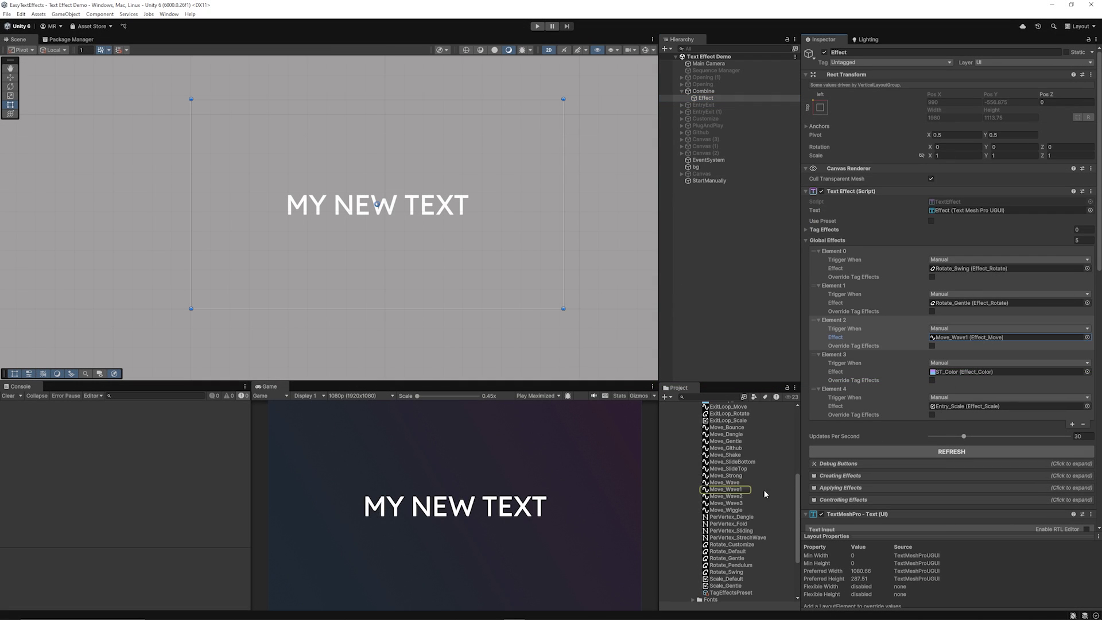
pyautogui.click(740, 491)
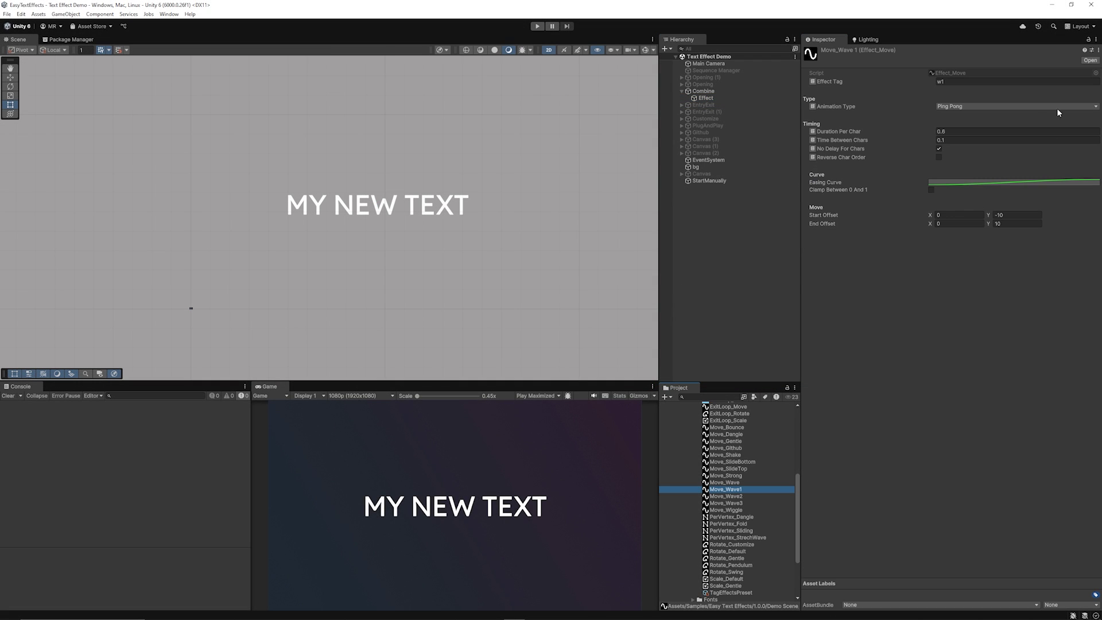
pyautogui.click(962, 81)
pyautogui.hotkey('ctrl', 'c')
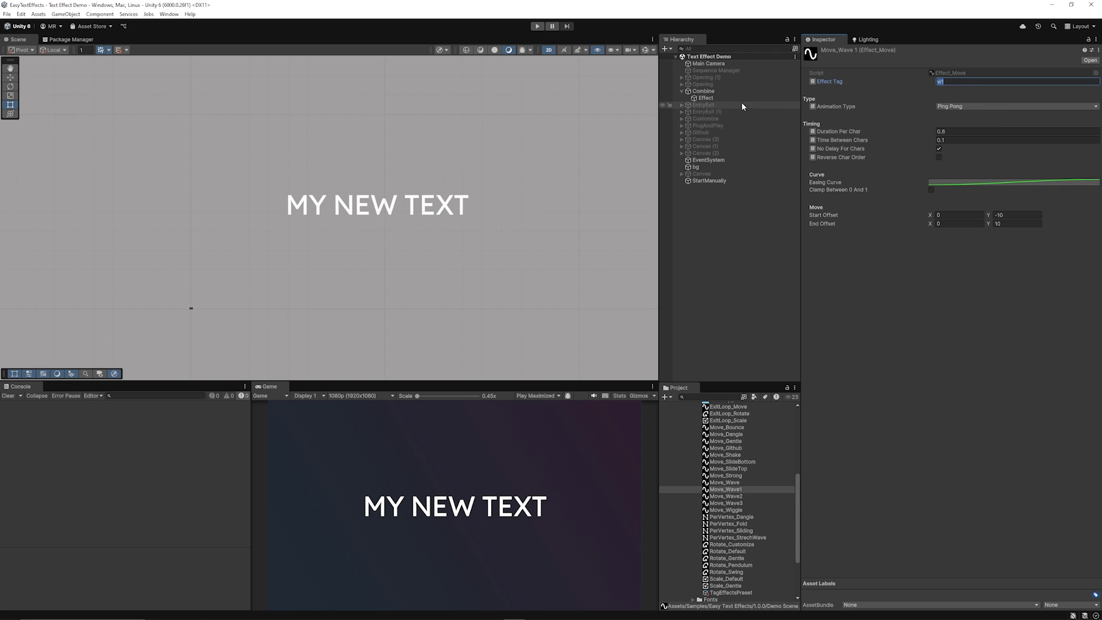
# Set StartManually's Text Effect Name to w1 and play the scene to test it.
pyautogui.click(711, 180)
pyautogui.click(980, 143)
pyautogui.hotkey('ctrl', 'v')
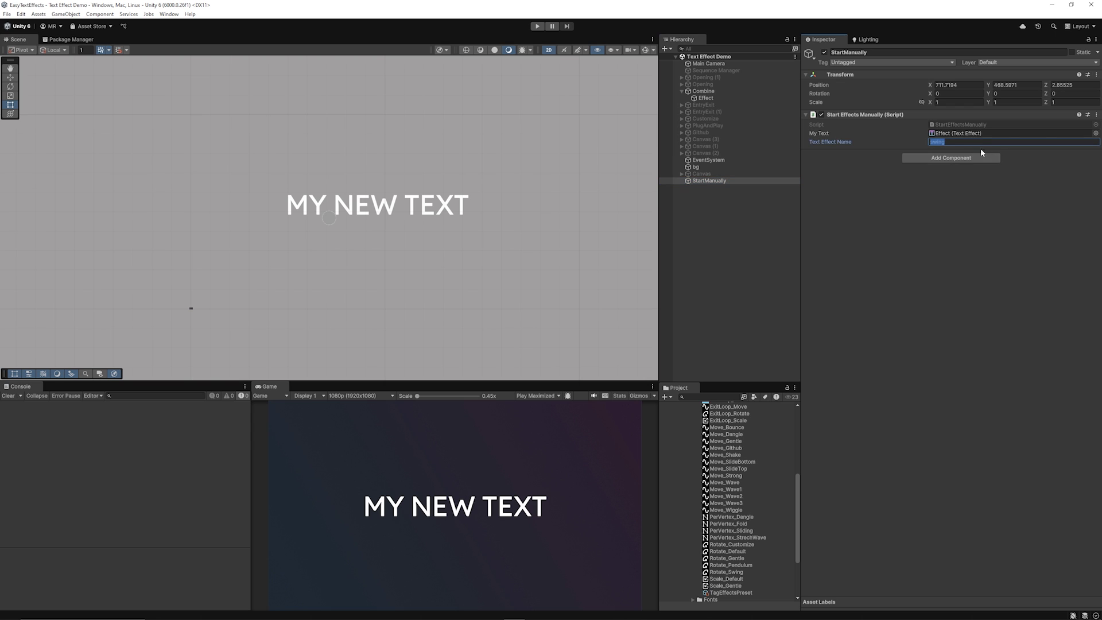
pyautogui.click(996, 246)
pyautogui.click(537, 26)
# Inspect the Rotate_Default, Rotate_Customize and Rotate_Gentle effect assets' rotation settings.
pyautogui.click(744, 551)
pyautogui.click(745, 546)
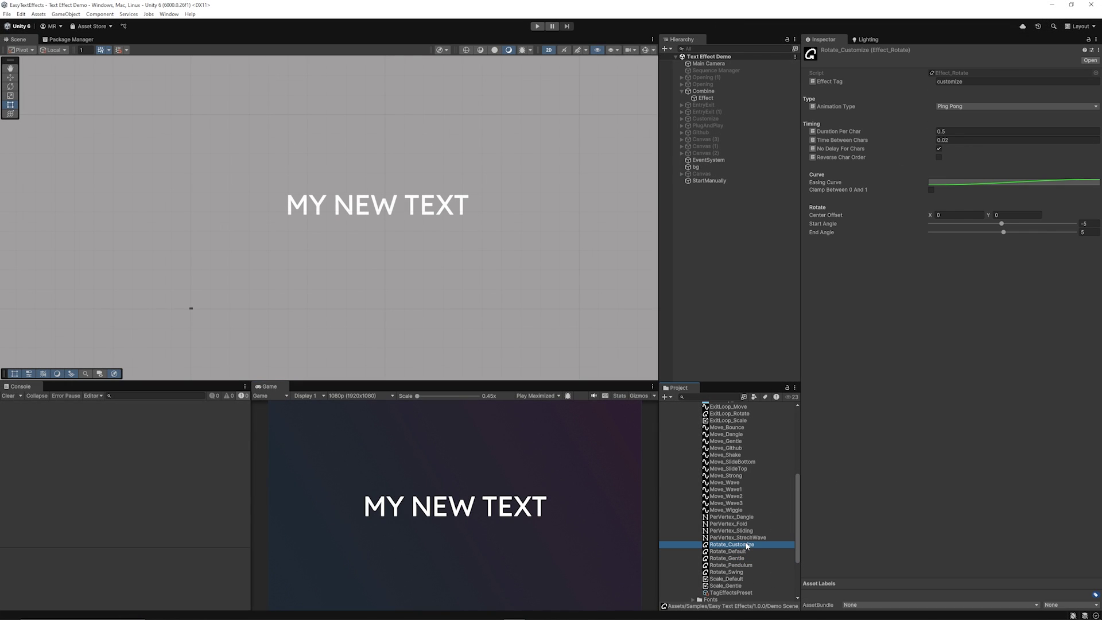
pyautogui.click(745, 551)
pyautogui.click(739, 558)
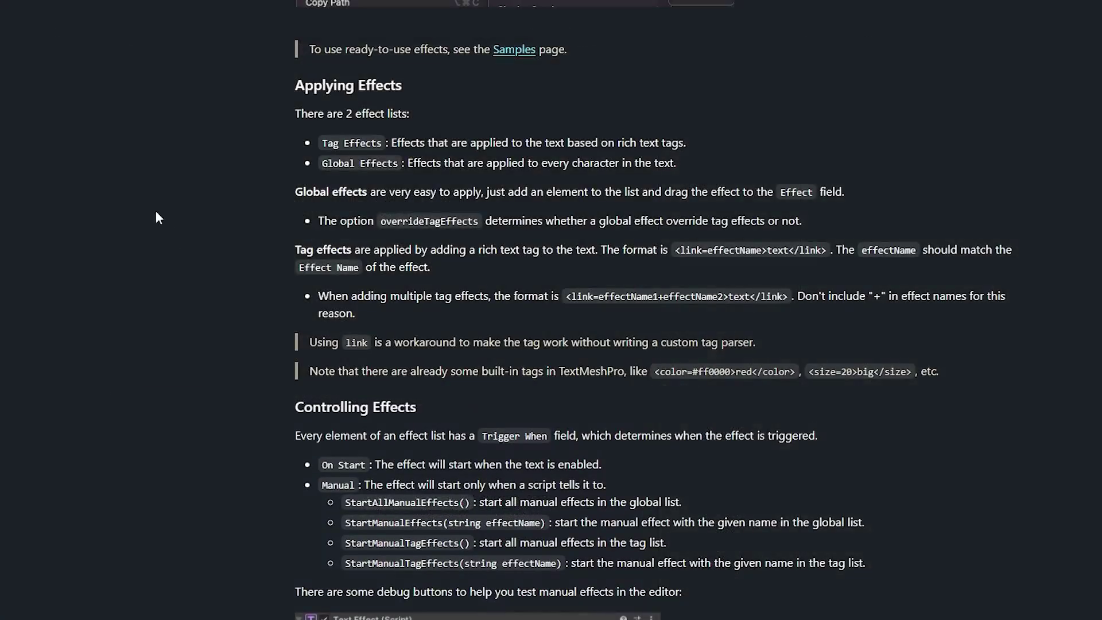
# Scroll up the Easy Text Effects docs past Per Vertex, Color and timing sections.
pyautogui.scroll(5, 155, 210)
pyautogui.scroll(8, 192, 138)
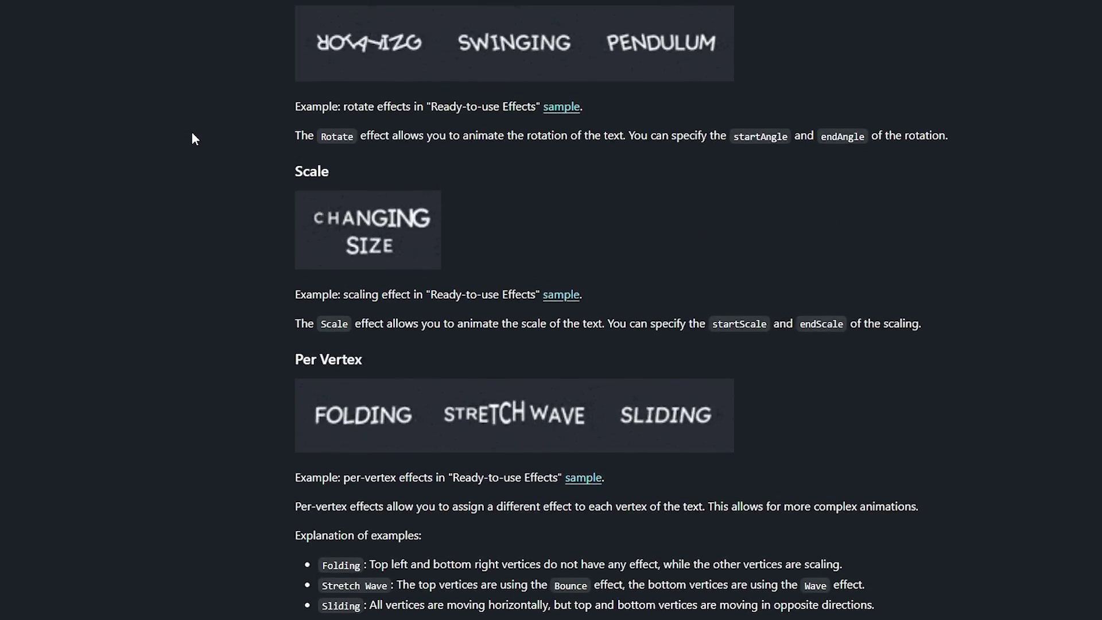
pyautogui.scroll(7, 310, 206)
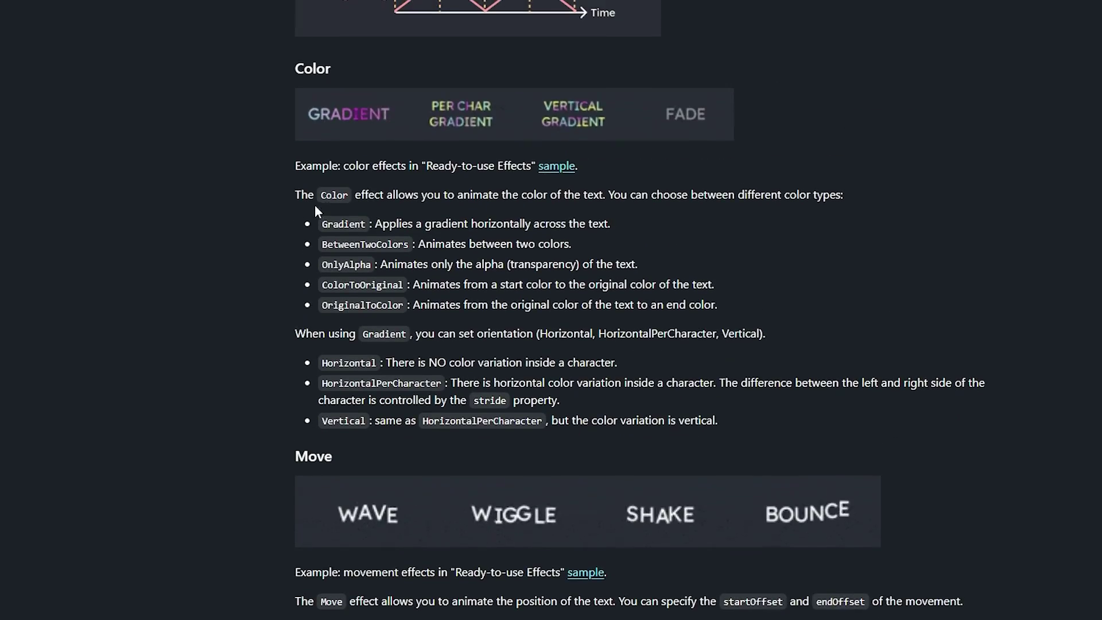
pyautogui.scroll(15, 609, 207)
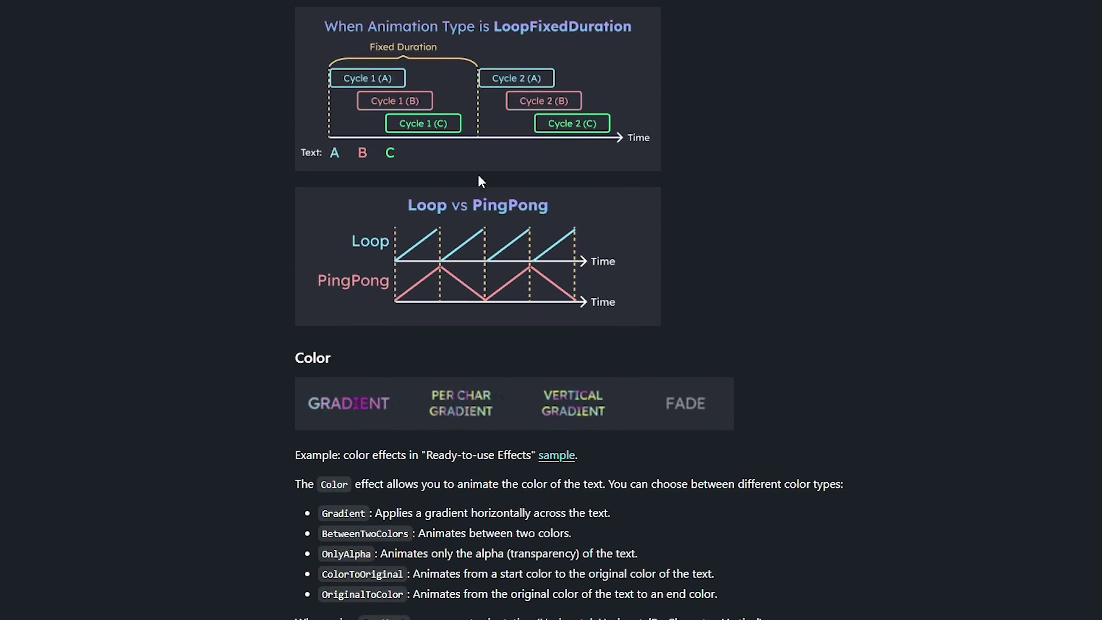
pyautogui.scroll(15, 506, 152)
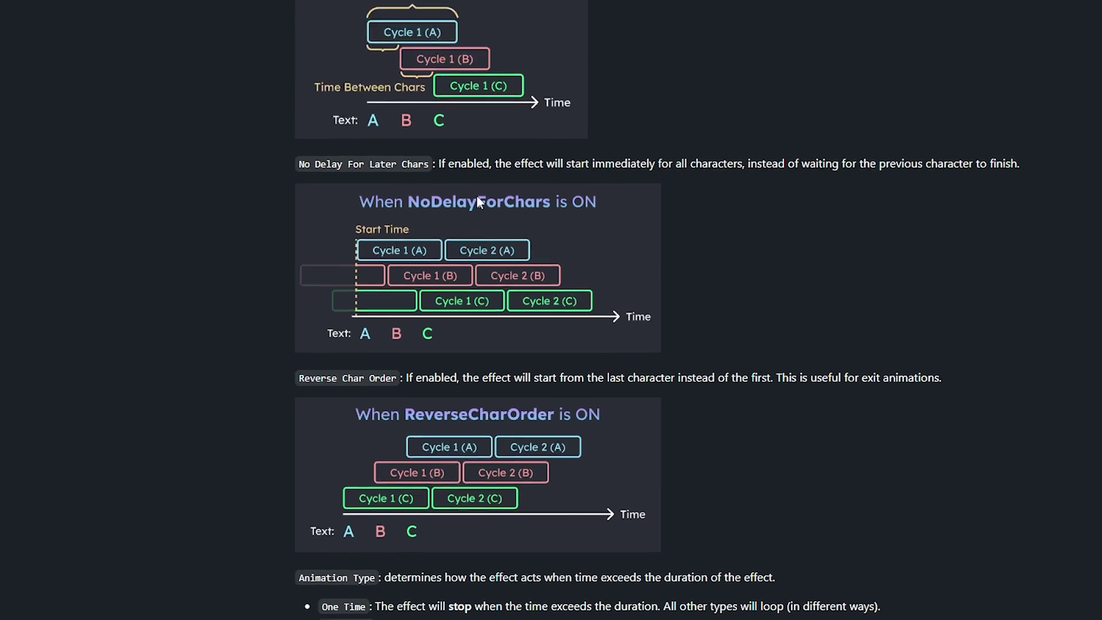